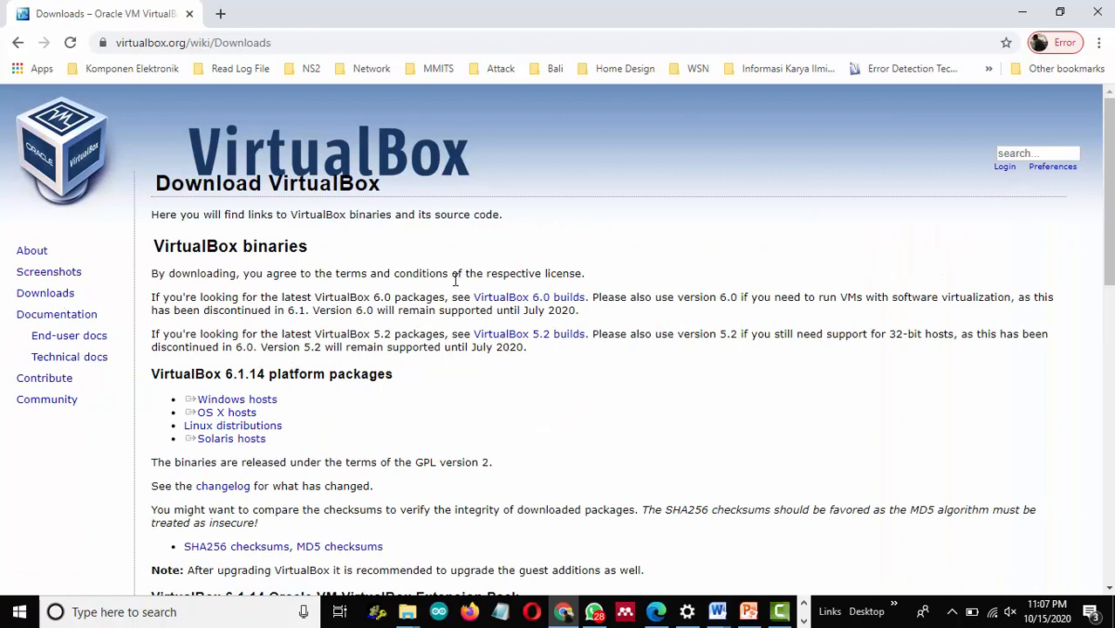
Save the VirtualBox-6.1.14-140239-Win installer for Windows hosts into E:\Aplikasi\ISO.
{"action": "left_click", "coordinate": [264, 401]}
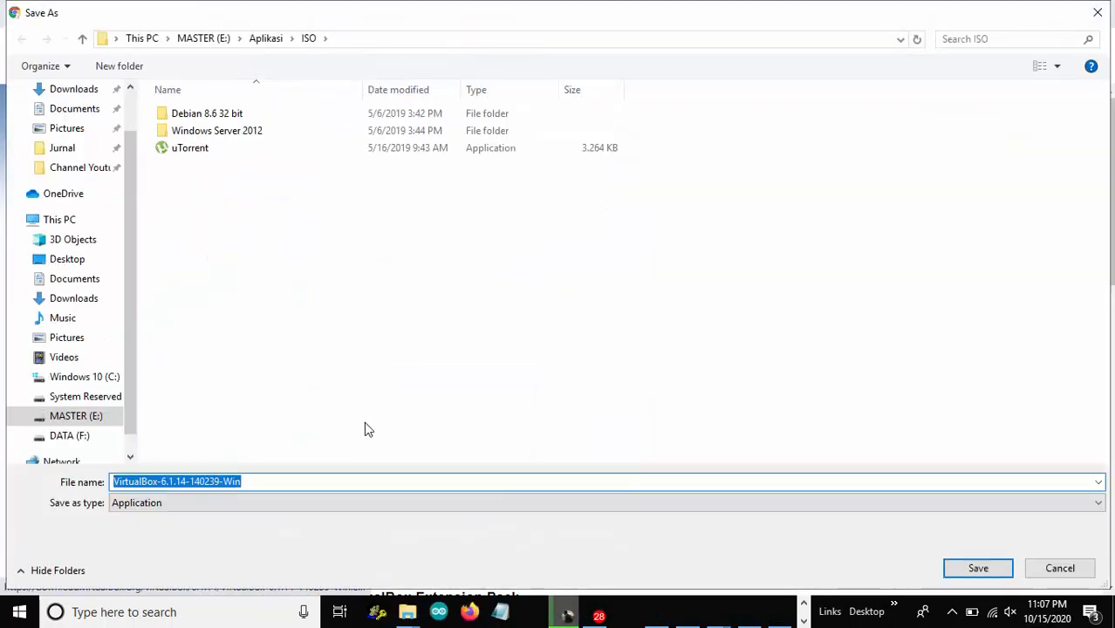
{"action": "left_click", "coordinate": [491, 482]}
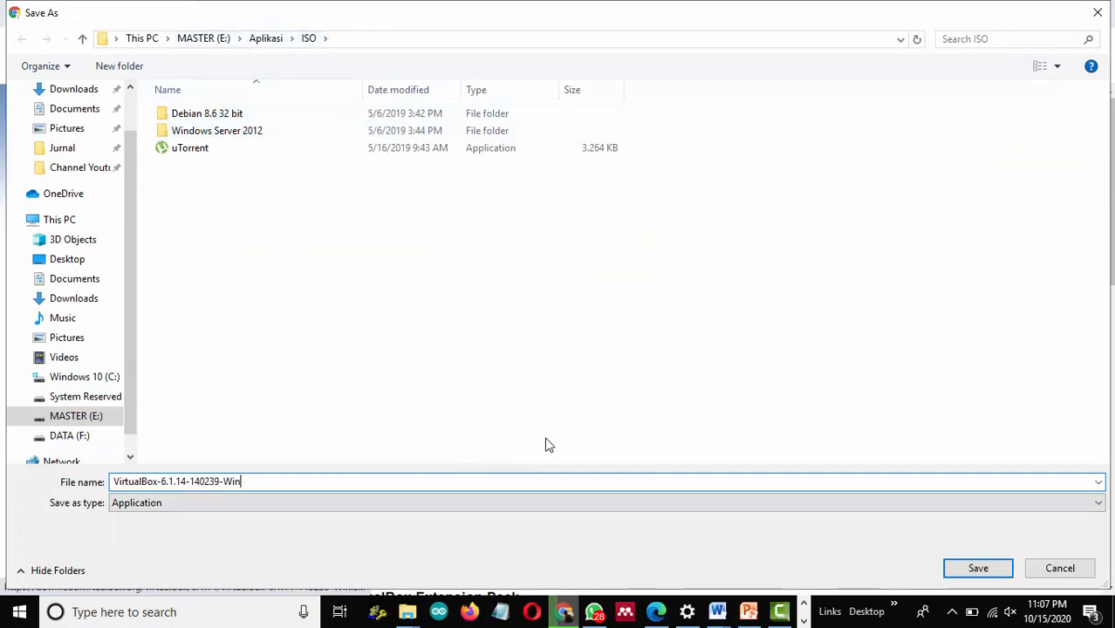
{"action": "left_click", "coordinate": [991, 569]}
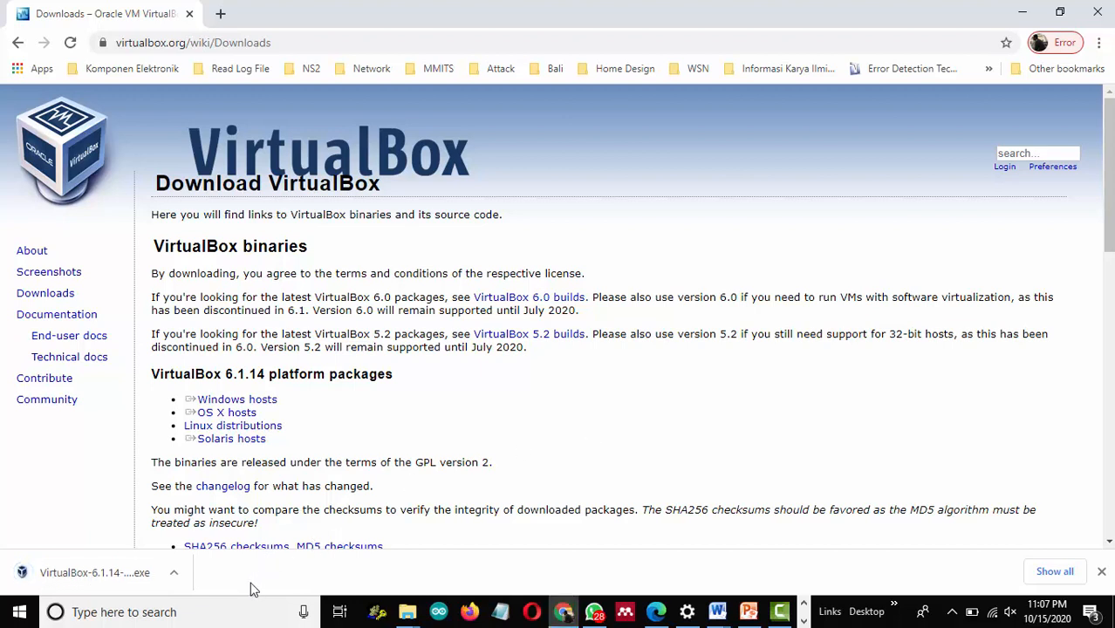
{"action": "left_click", "coordinate": [174, 578]}
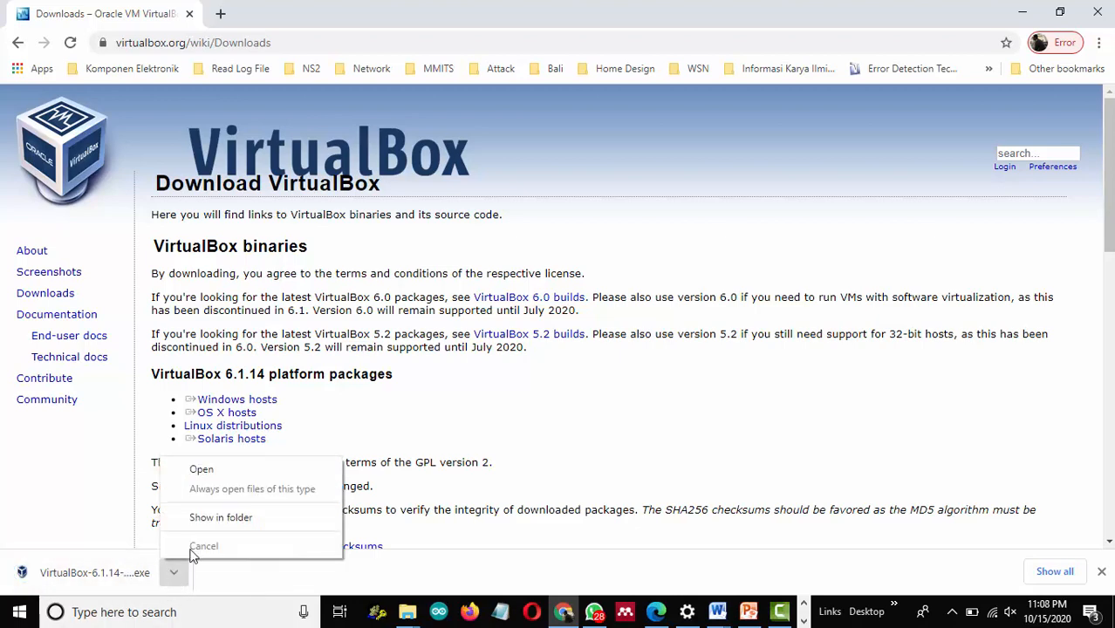
Launch the downloaded VirtualBox installer from its folder, confirming the run warning.
{"action": "left_click", "coordinate": [197, 516]}
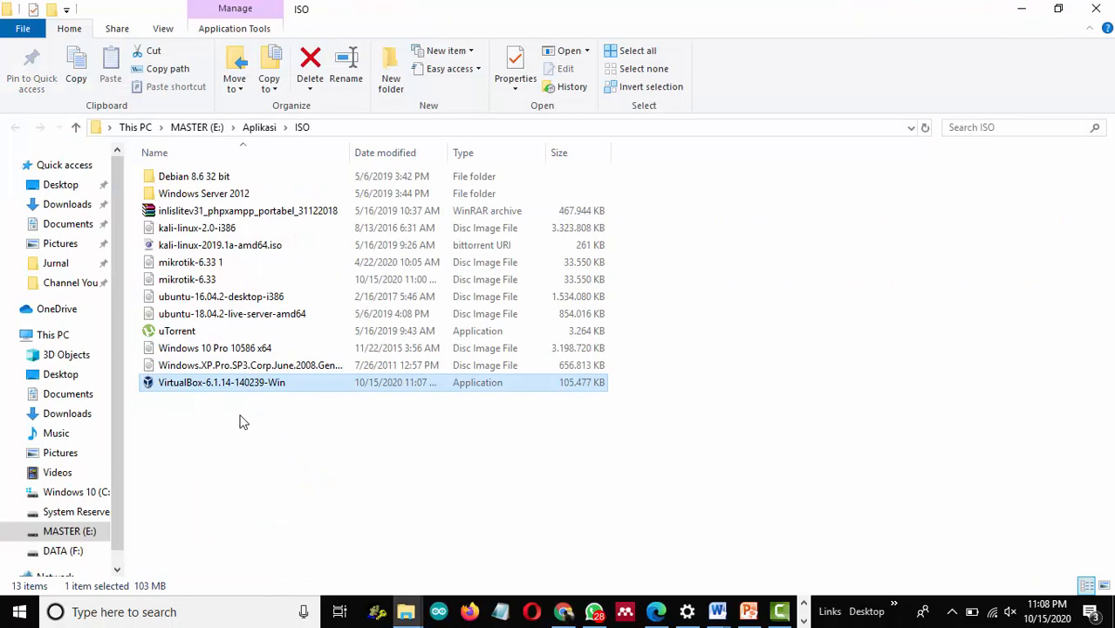
{"action": "double_click", "coordinate": [221, 384]}
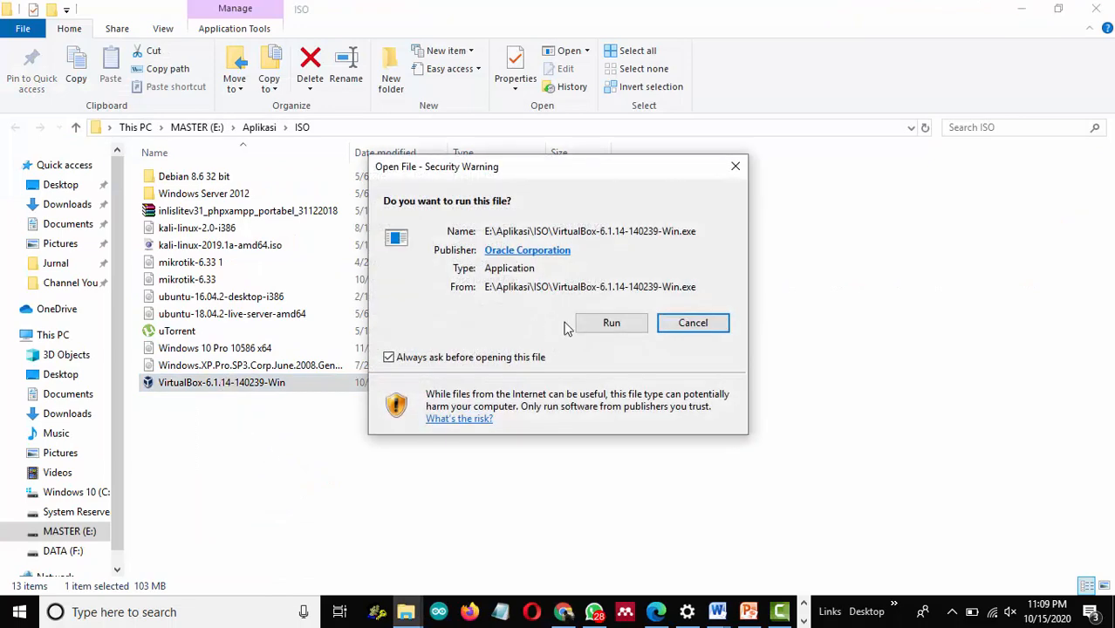
{"action": "left_click", "coordinate": [615, 330]}
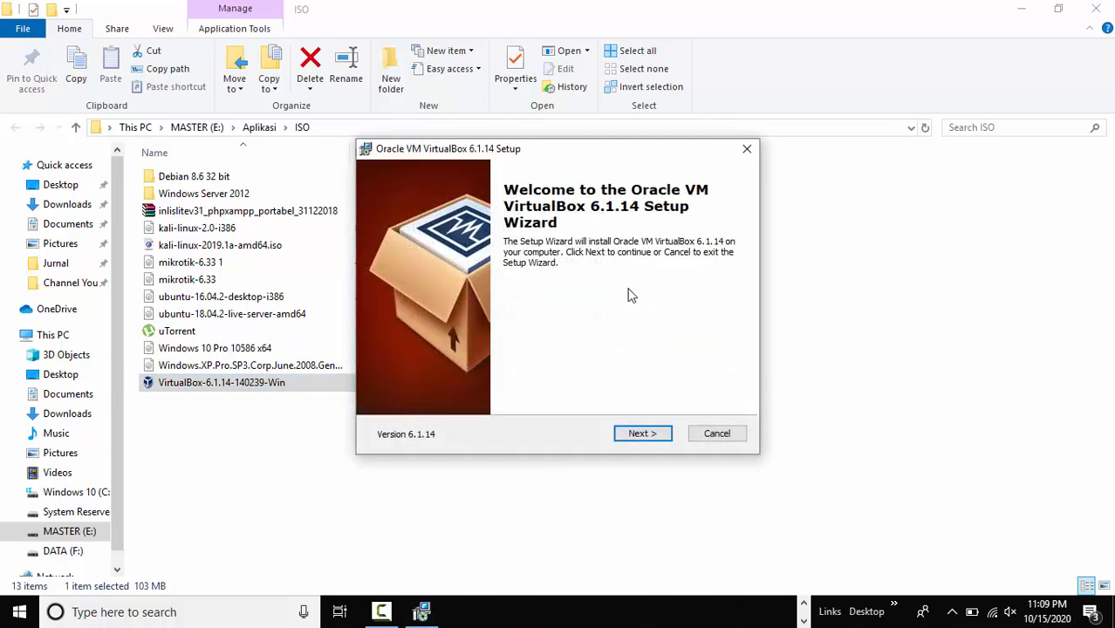
Keep default features and shortcuts, accept the network reset warning, and proceed to install.
{"action": "left_click", "coordinate": [659, 437]}
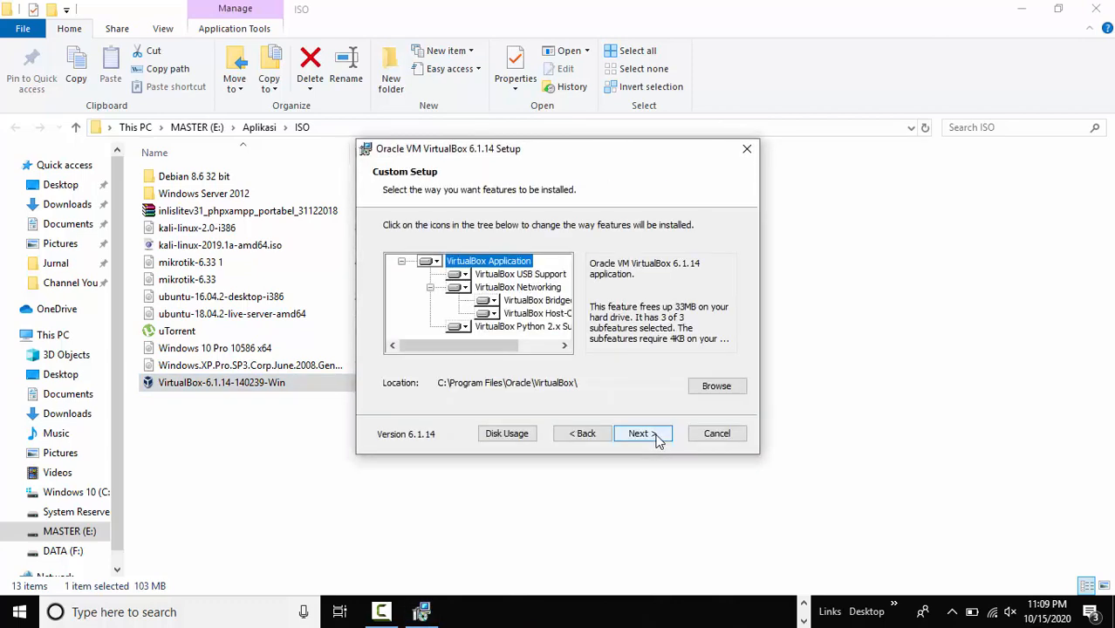
{"action": "left_click", "coordinate": [653, 438]}
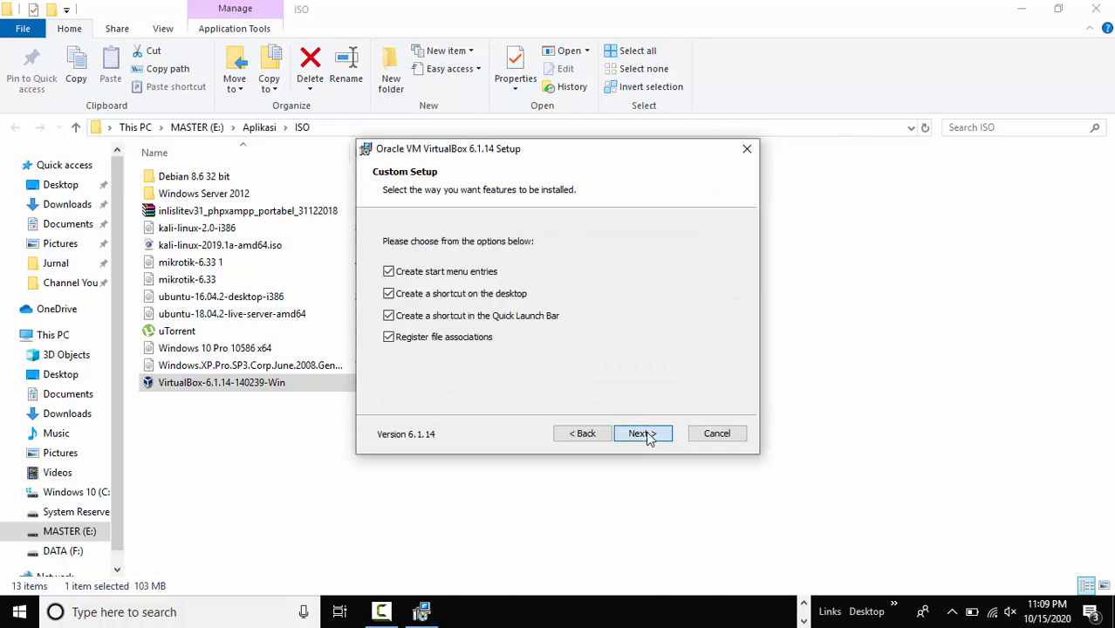
{"action": "left_click", "coordinate": [642, 434]}
{"action": "left_click", "coordinate": [645, 436]}
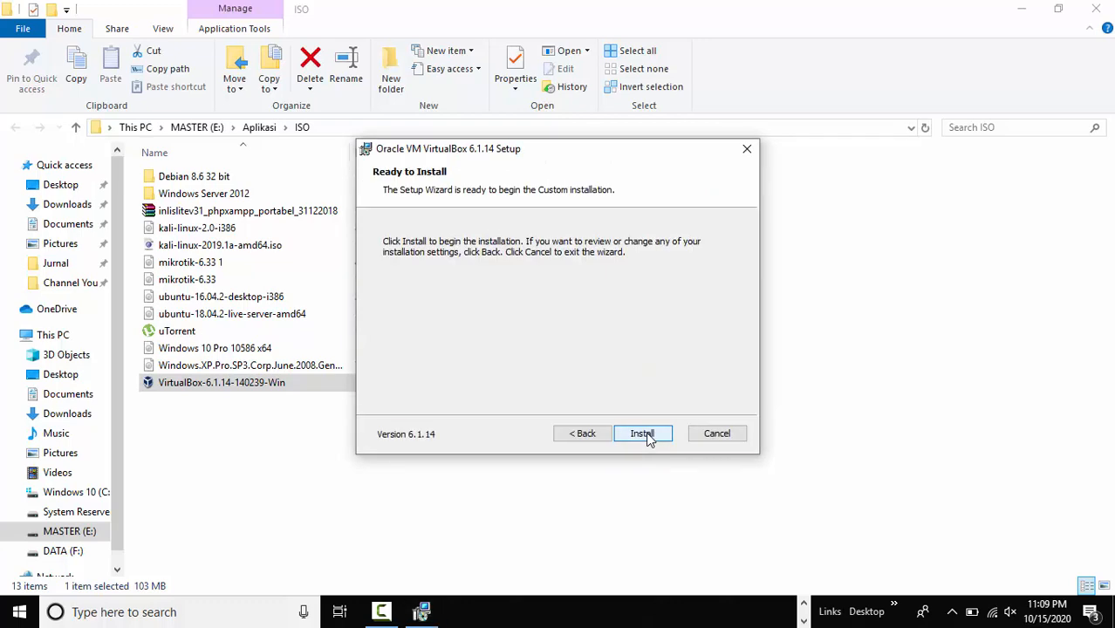
{"action": "left_click", "coordinate": [647, 436]}
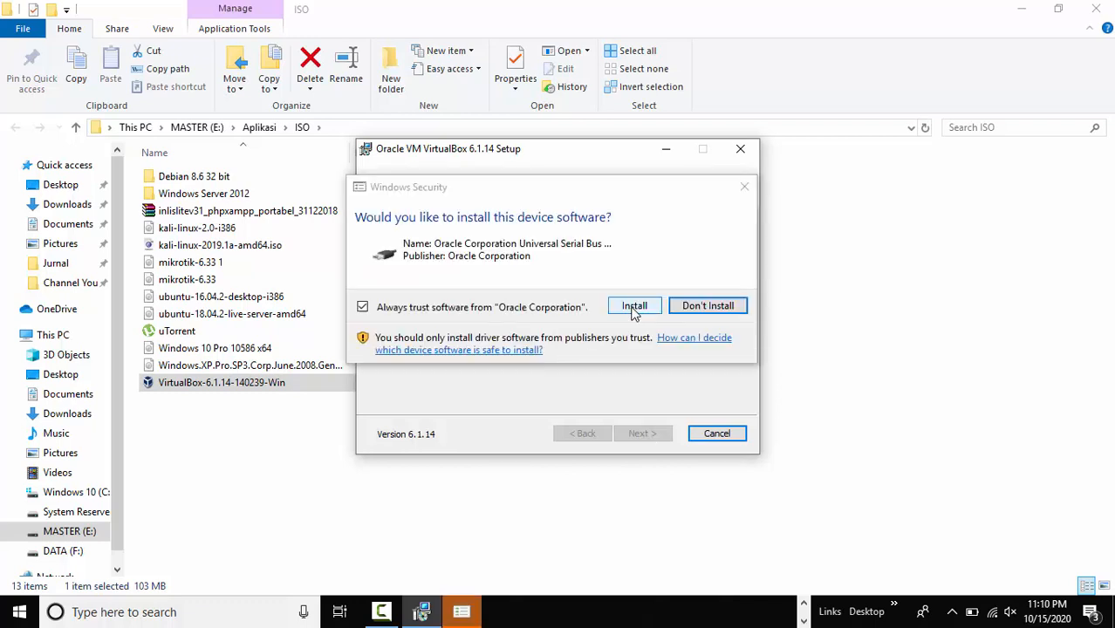
Allow the Oracle USB driver, then finish setup with 'Start Oracle VM VirtualBox' ticked.
{"action": "left_click", "coordinate": [565, 376]}
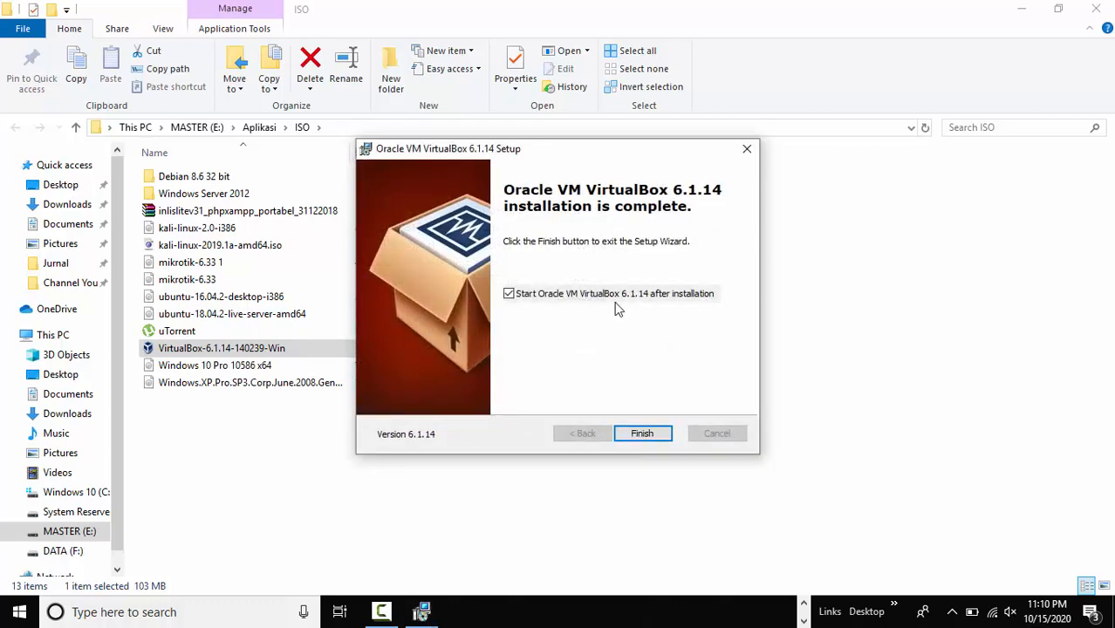
{"action": "left_click", "coordinate": [644, 434]}
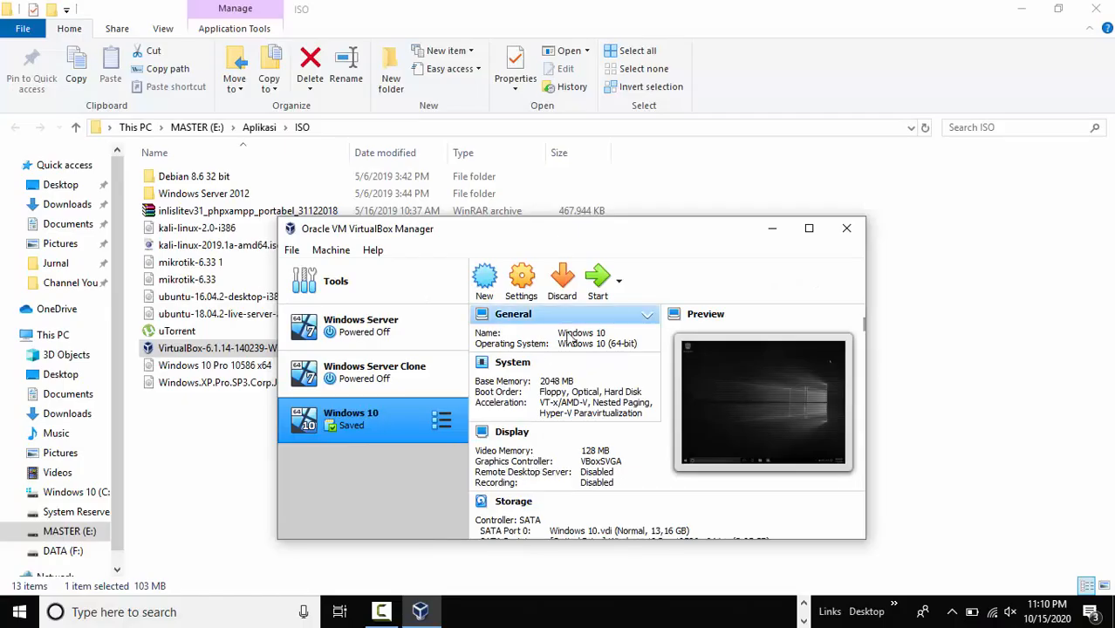
Create a new VM named Mikrotik, version Other/Unknown, with its memory set to 512 MB.
{"action": "left_click", "coordinate": [808, 228]}
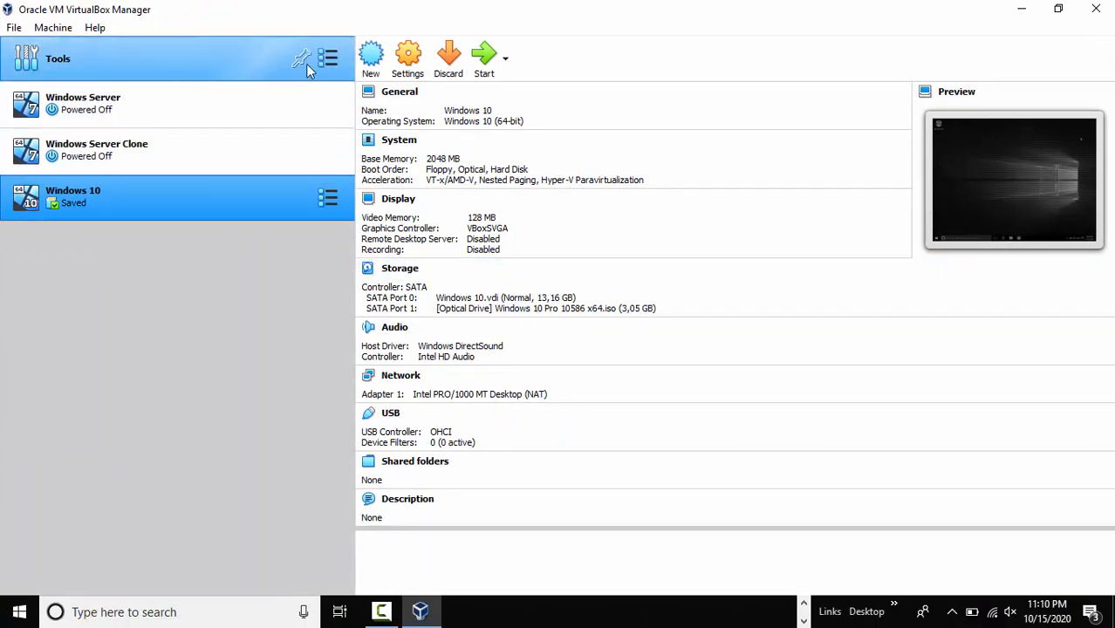
{"action": "left_click", "coordinate": [370, 60]}
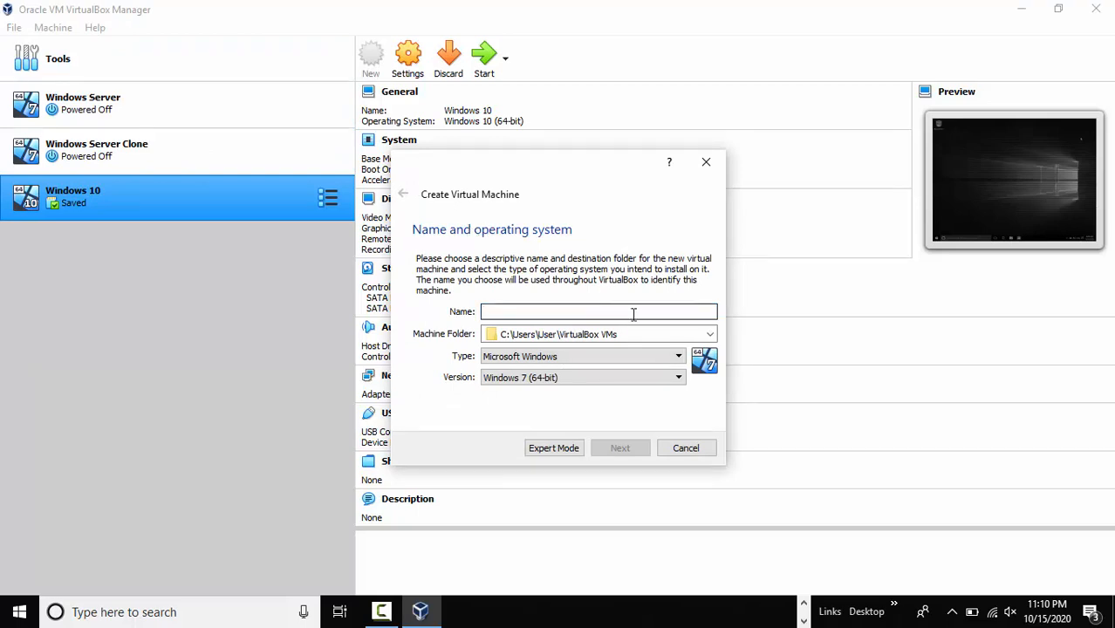
{"action": "type", "text": "Mikrotik"}
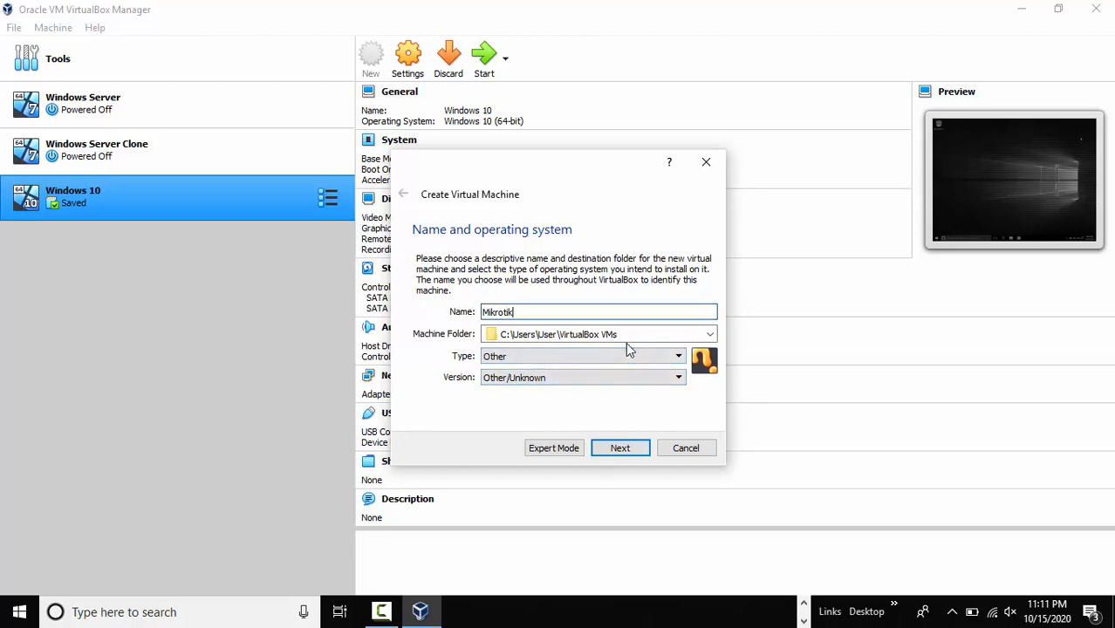
{"action": "left_click", "coordinate": [677, 378]}
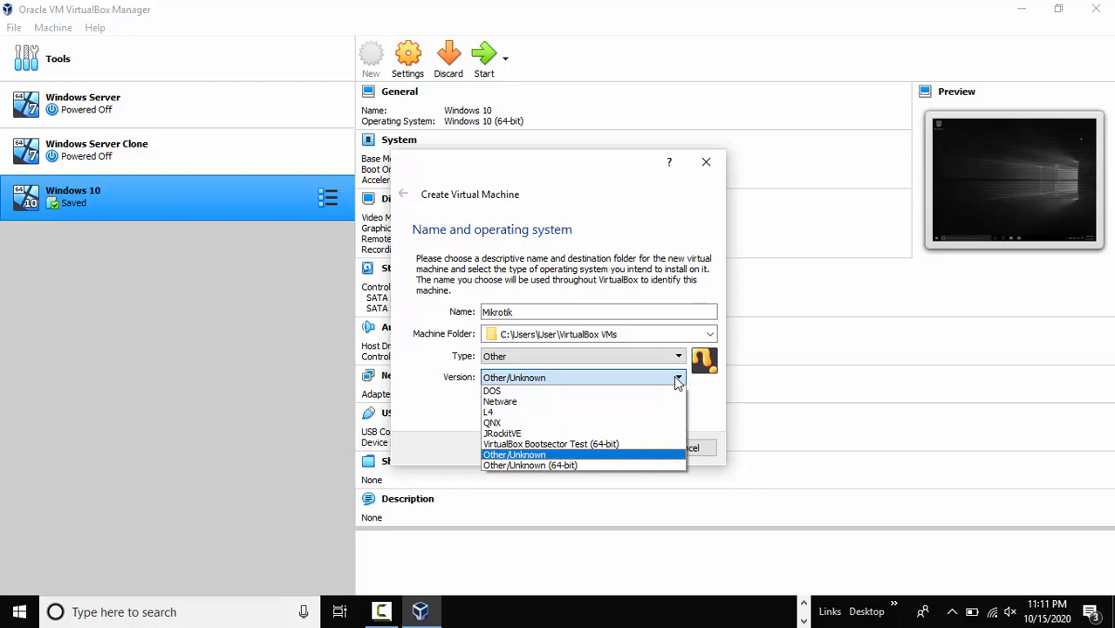
{"action": "left_click", "coordinate": [564, 456]}
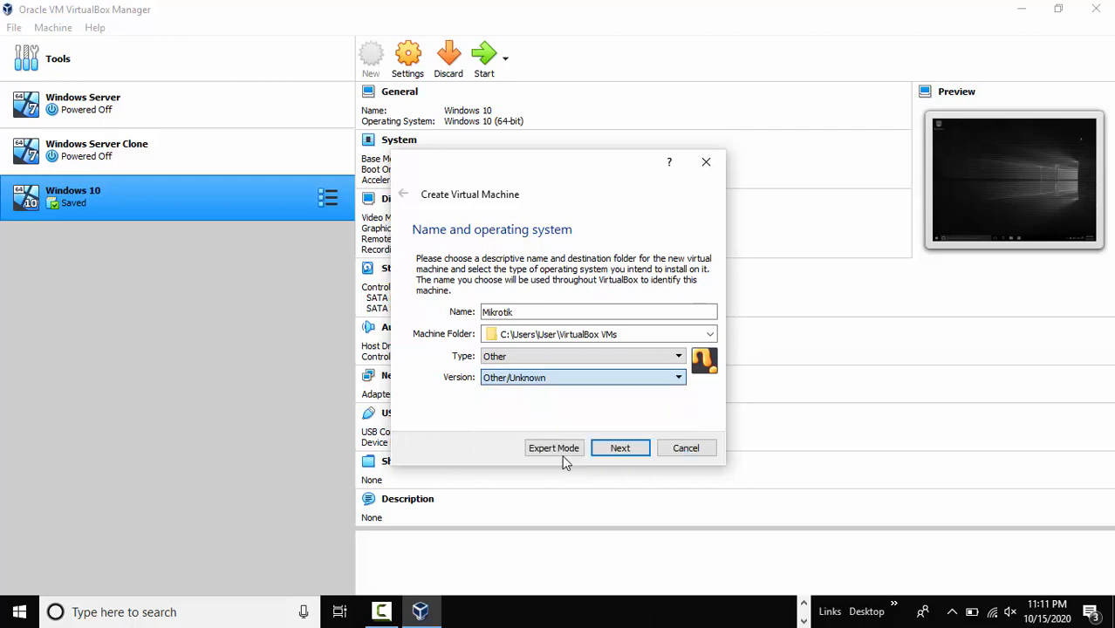
{"action": "left_click", "coordinate": [621, 448]}
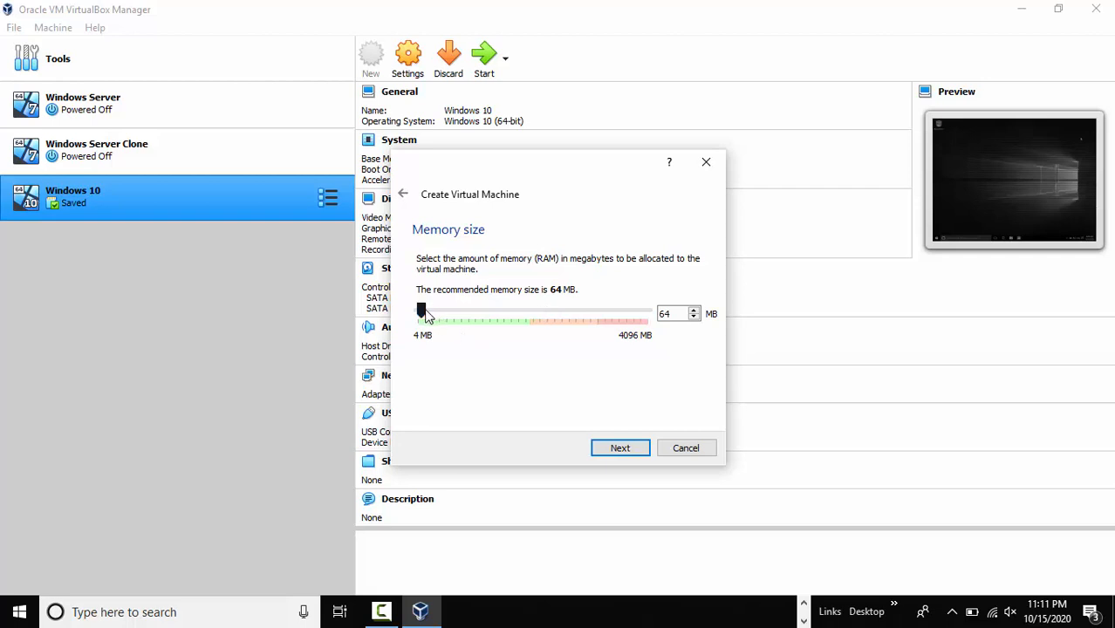
{"action": "left_click_drag", "start_coordinate": [423, 314], "coordinate": [446, 314]}
{"action": "left_click", "coordinate": [648, 452]}
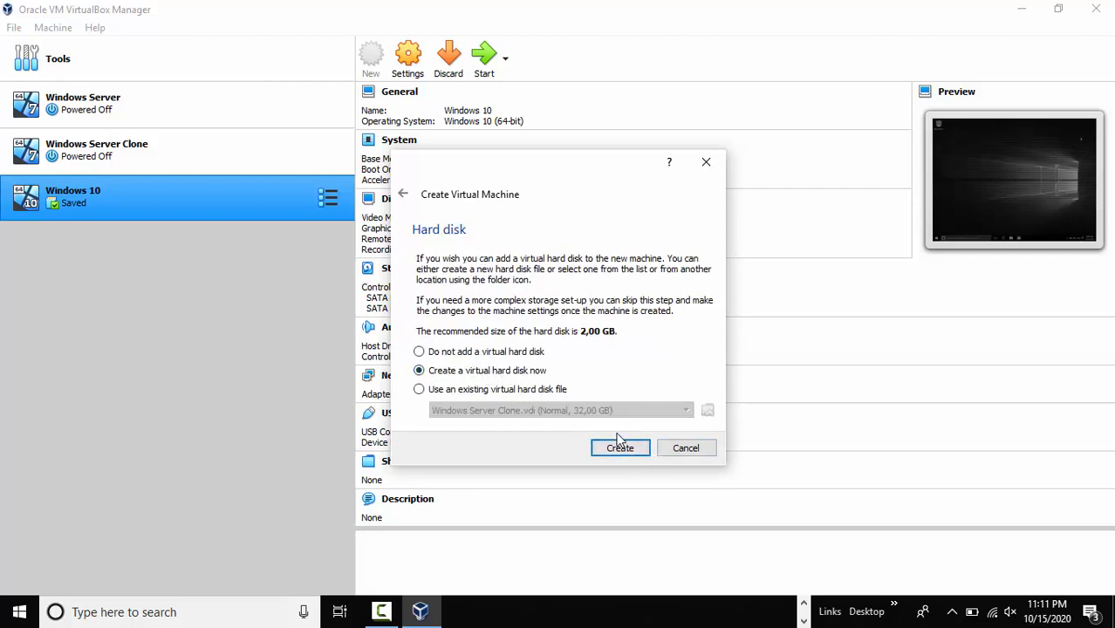
Give Mikrotik a new 2,00 GB dynamically allocated VDI disk and create the VM.
{"action": "left_click", "coordinate": [631, 450]}
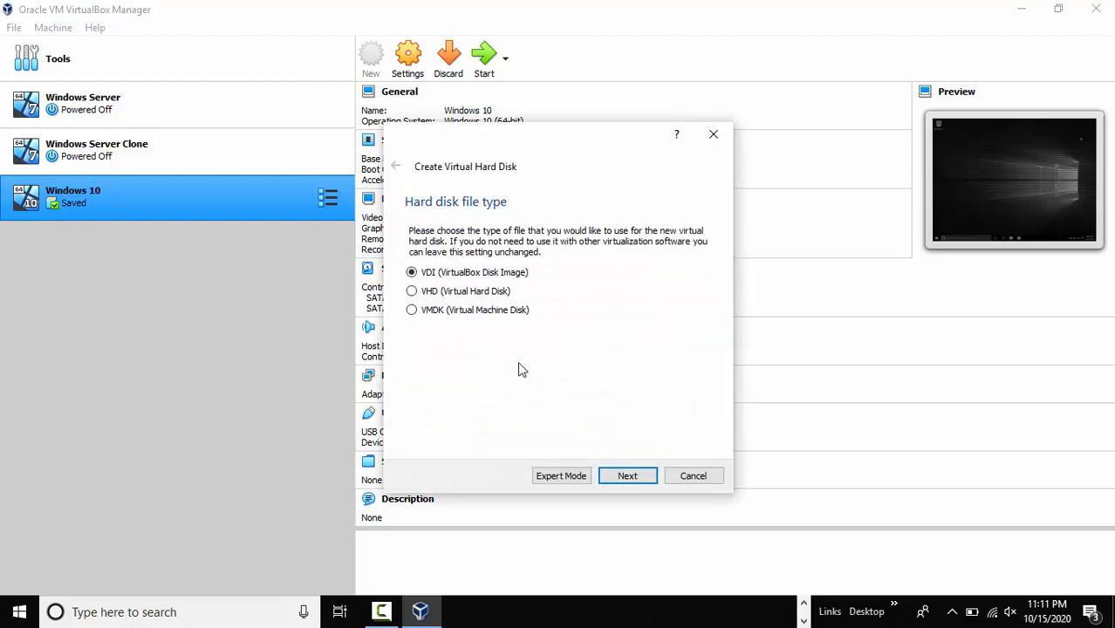
{"action": "left_click", "coordinate": [627, 477]}
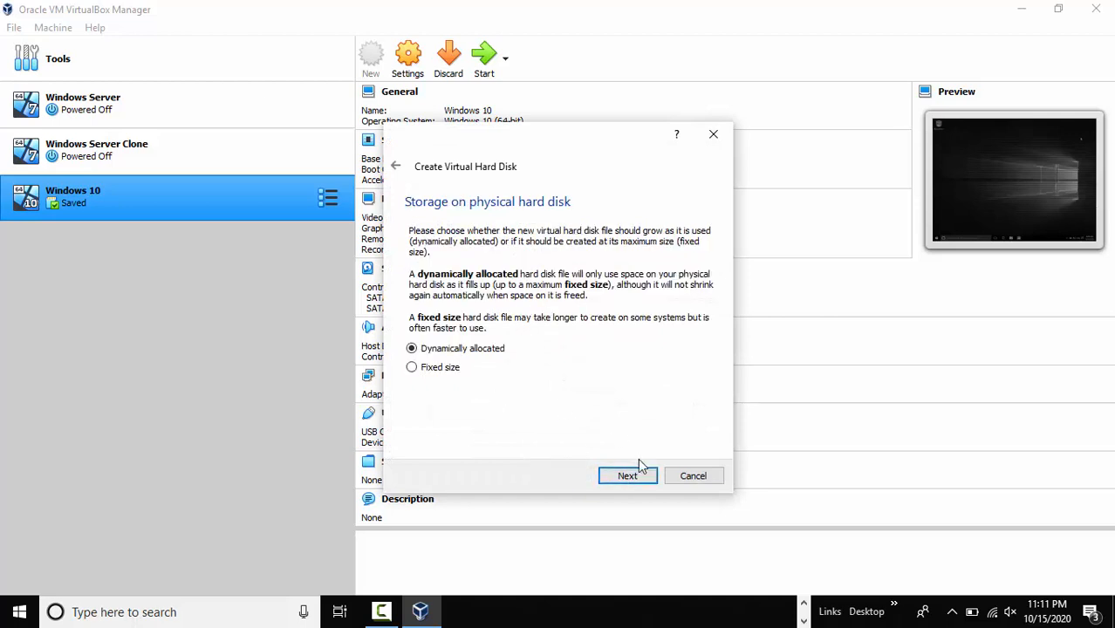
{"action": "left_click", "coordinate": [629, 477]}
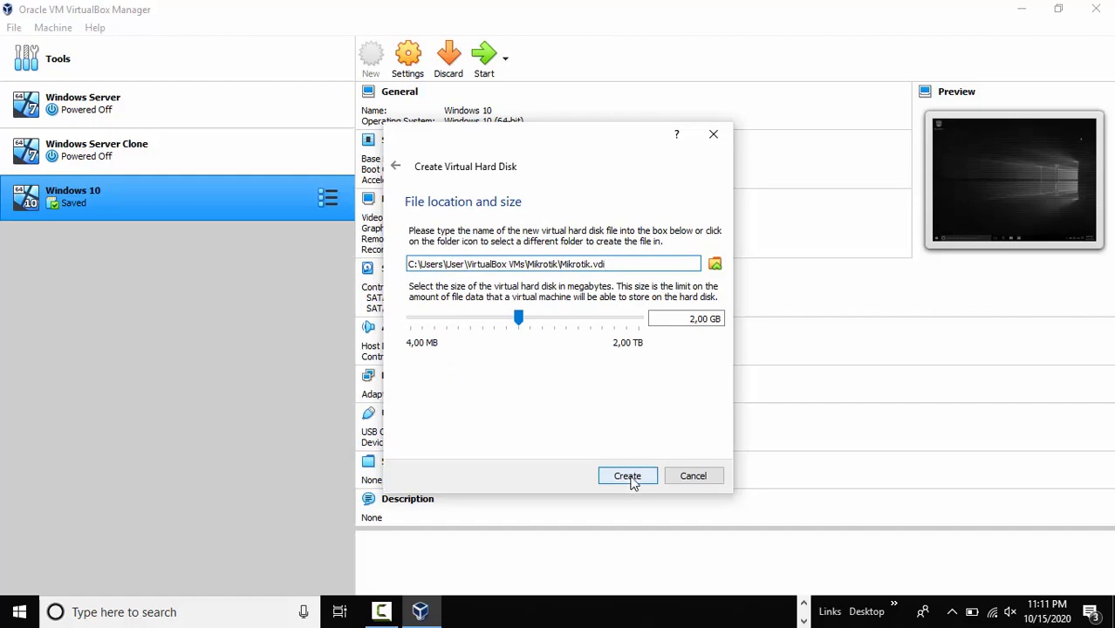
{"action": "left_click", "coordinate": [627, 477]}
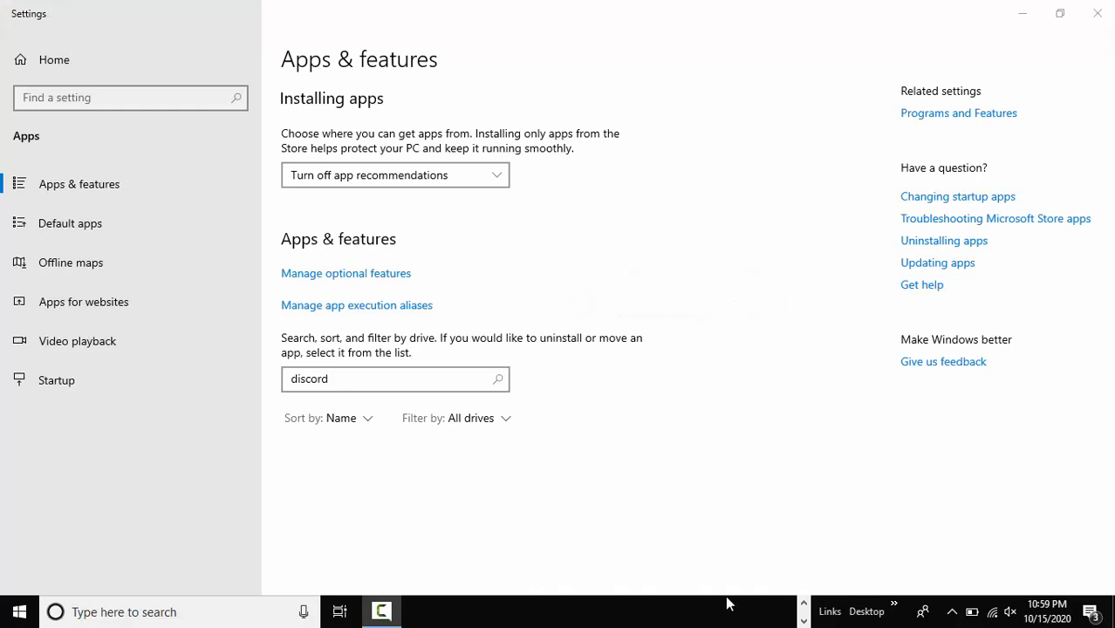
Search Google for 'mikrotik router os iso' in a new browser window.
{"action": "left_click", "coordinate": [803, 603]}
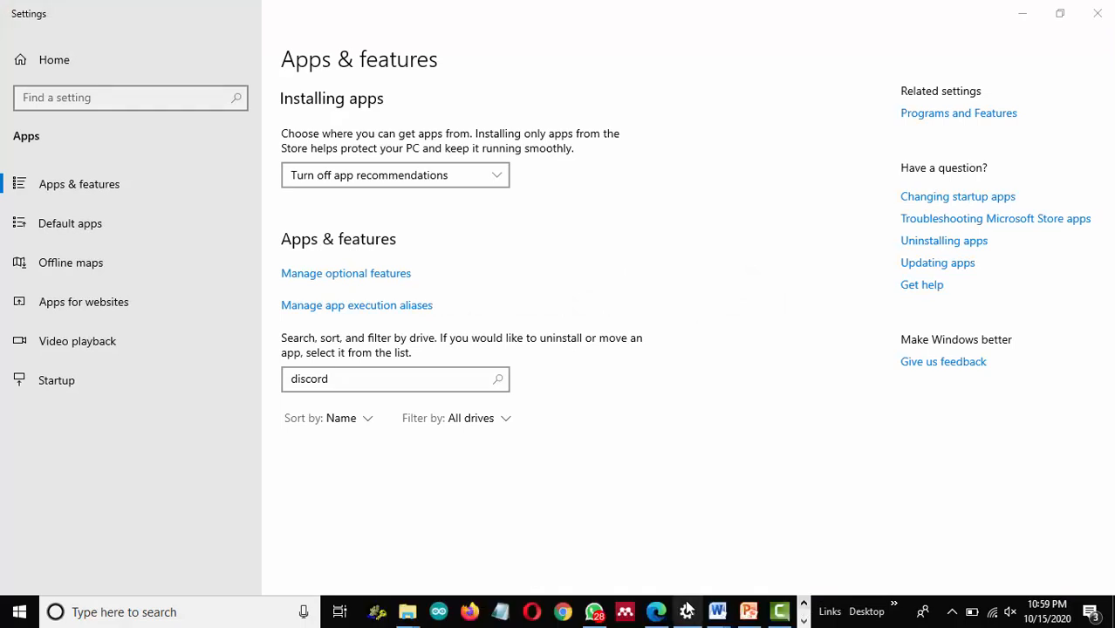
{"action": "left_click", "coordinate": [563, 614]}
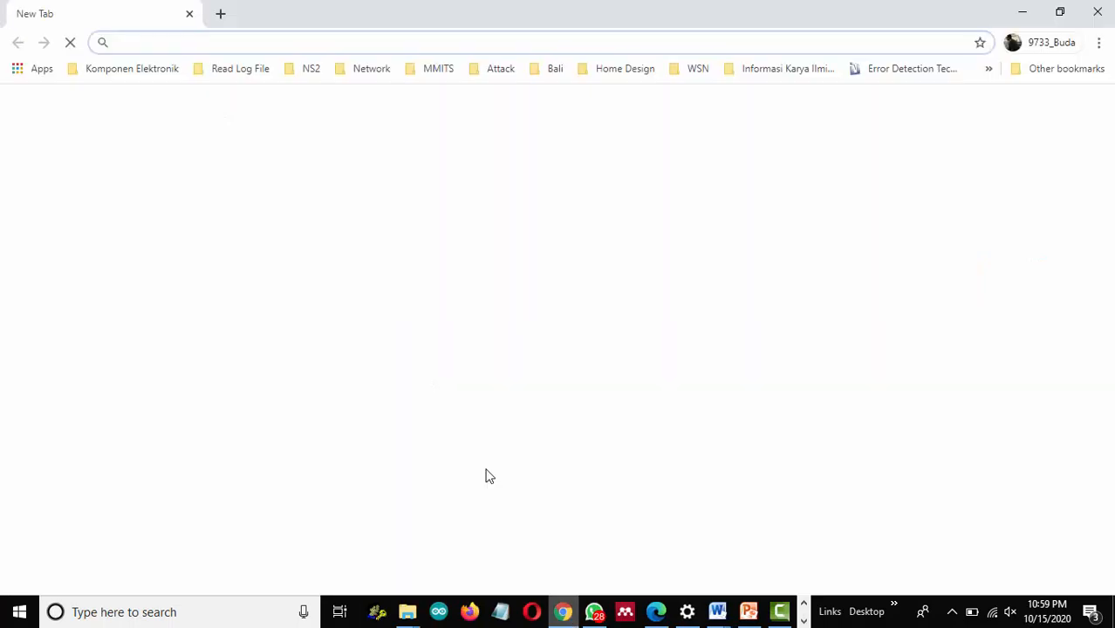
{"action": "type", "text": "mikrotik rou"}
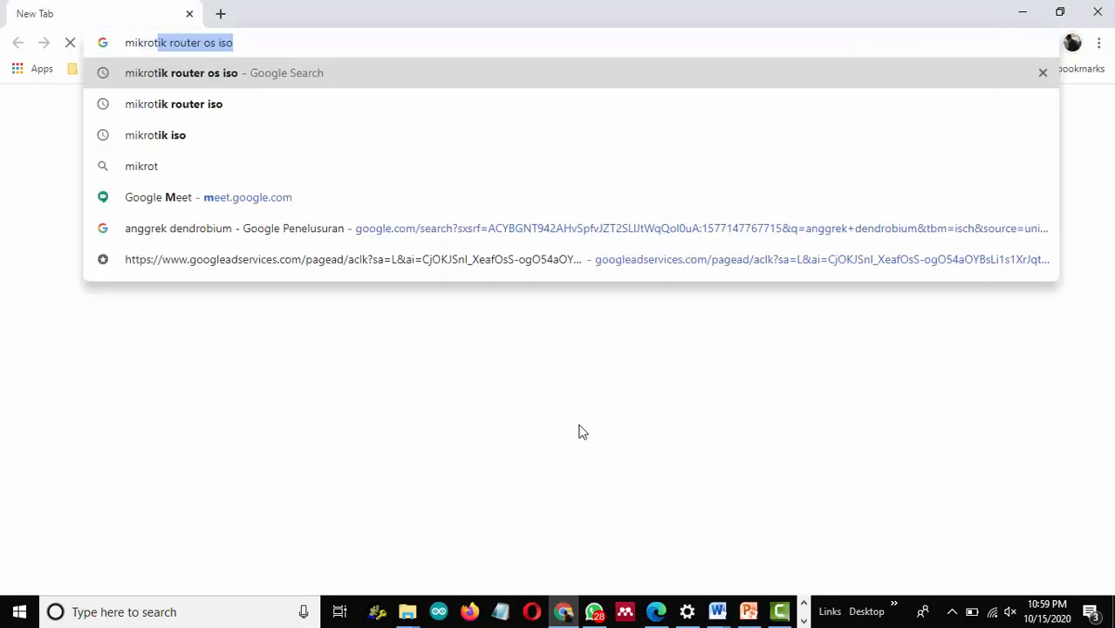
{"action": "type", "text": "ter "}
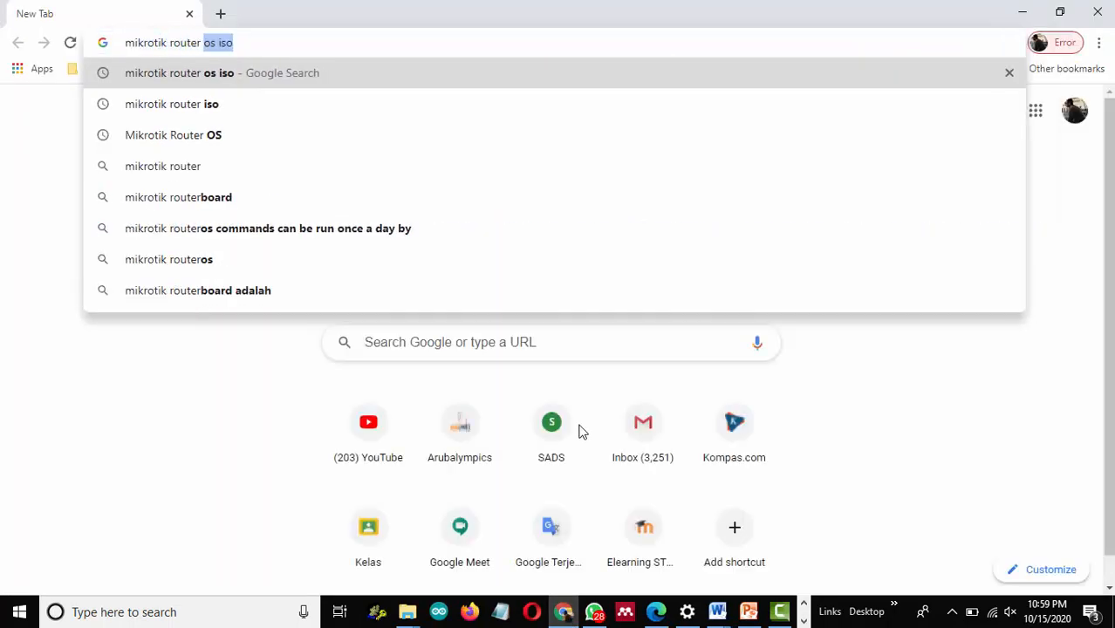
{"action": "type", "text": "os iso"}
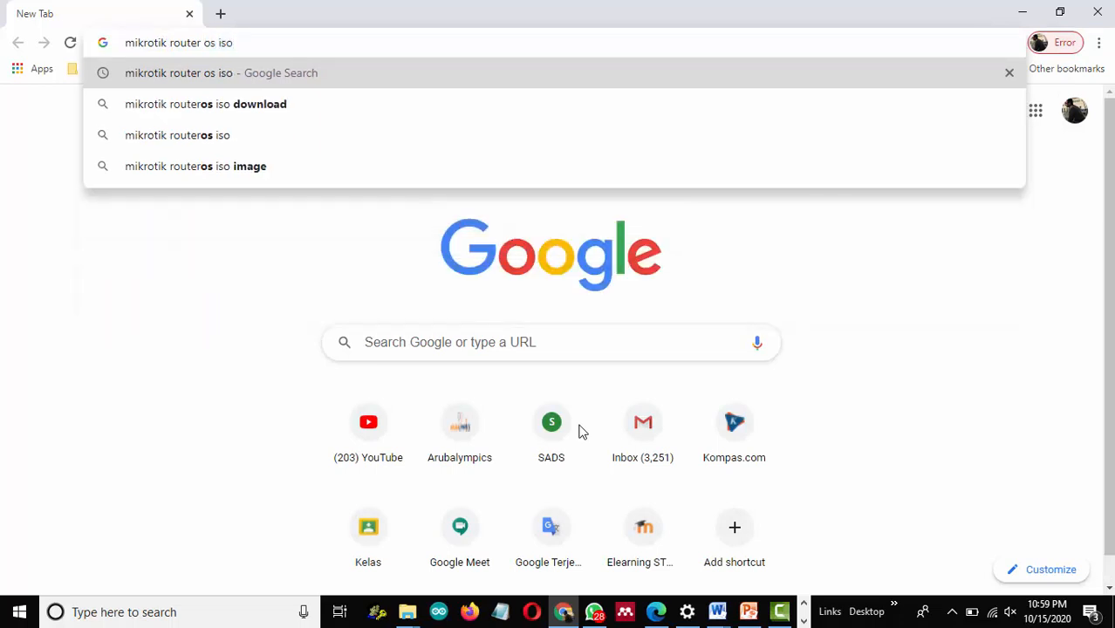
{"action": "key", "text": "Return"}
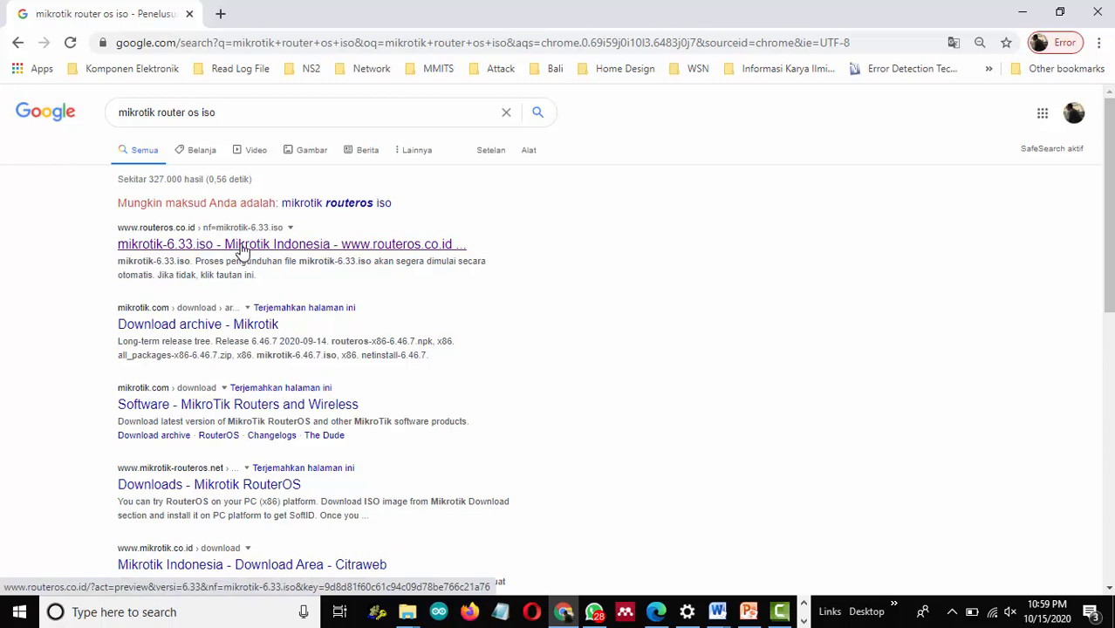
Download mikrotik-6.33.iso from the routeros.co.id result into MASTER (E:) > Aplikasi > ISO.
{"action": "left_click", "coordinate": [242, 249]}
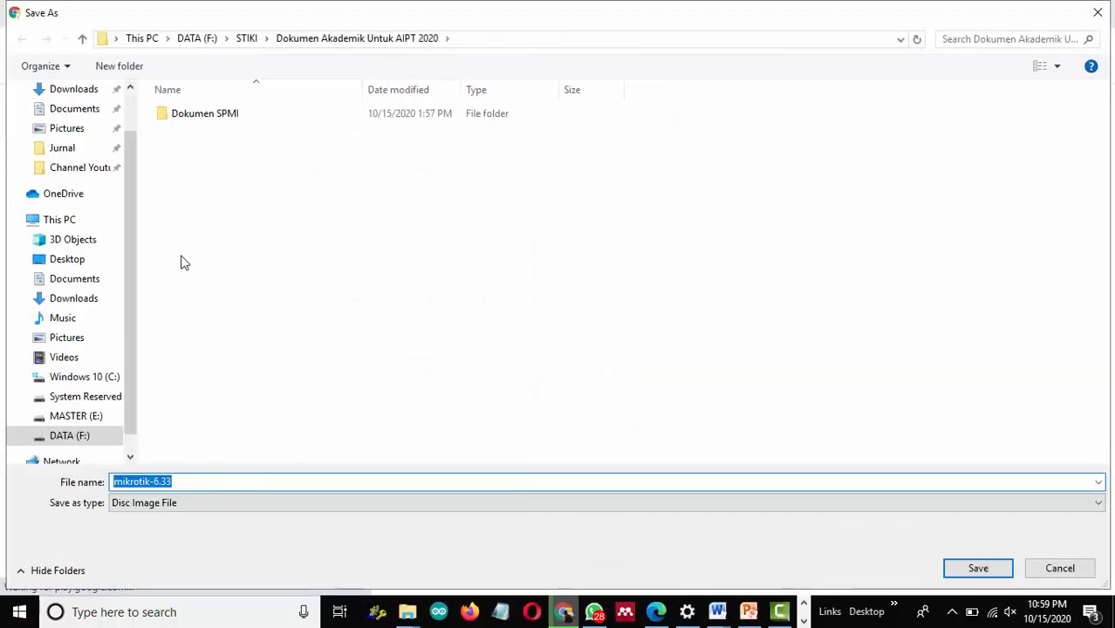
{"action": "left_click", "coordinate": [93, 418]}
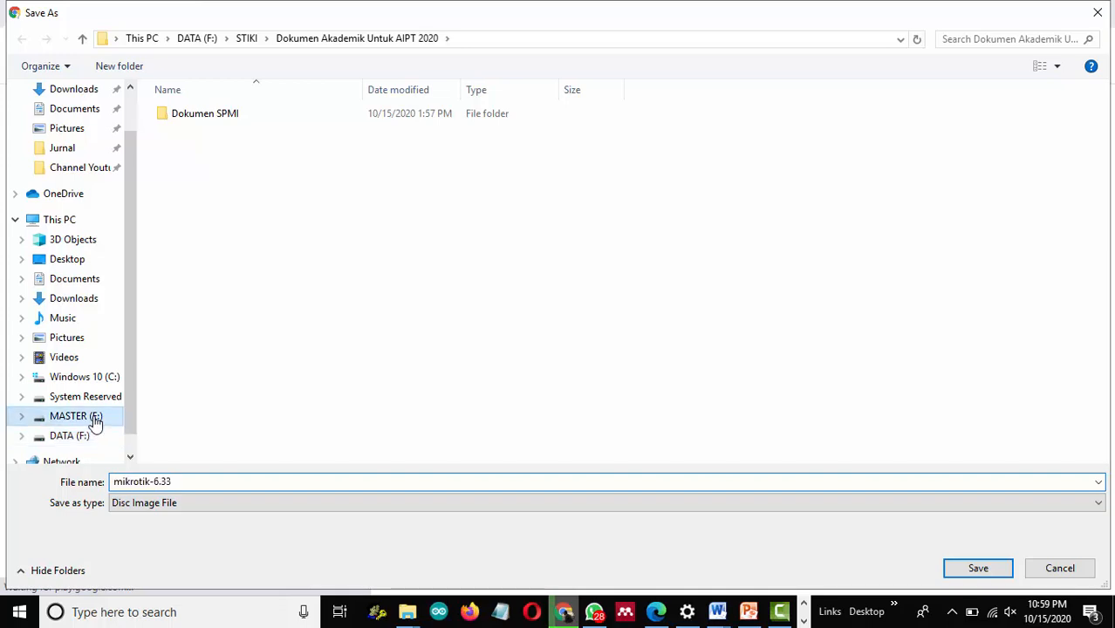
{"action": "double_click", "coordinate": [185, 118]}
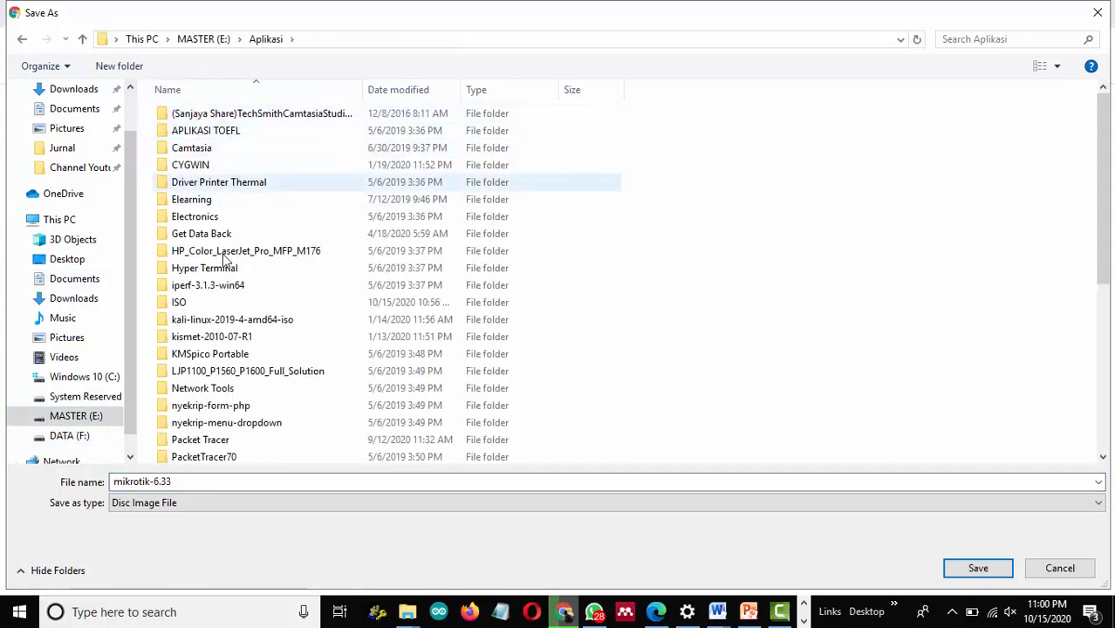
{"action": "left_click", "coordinate": [185, 303]}
{"action": "double_click", "coordinate": [185, 303]}
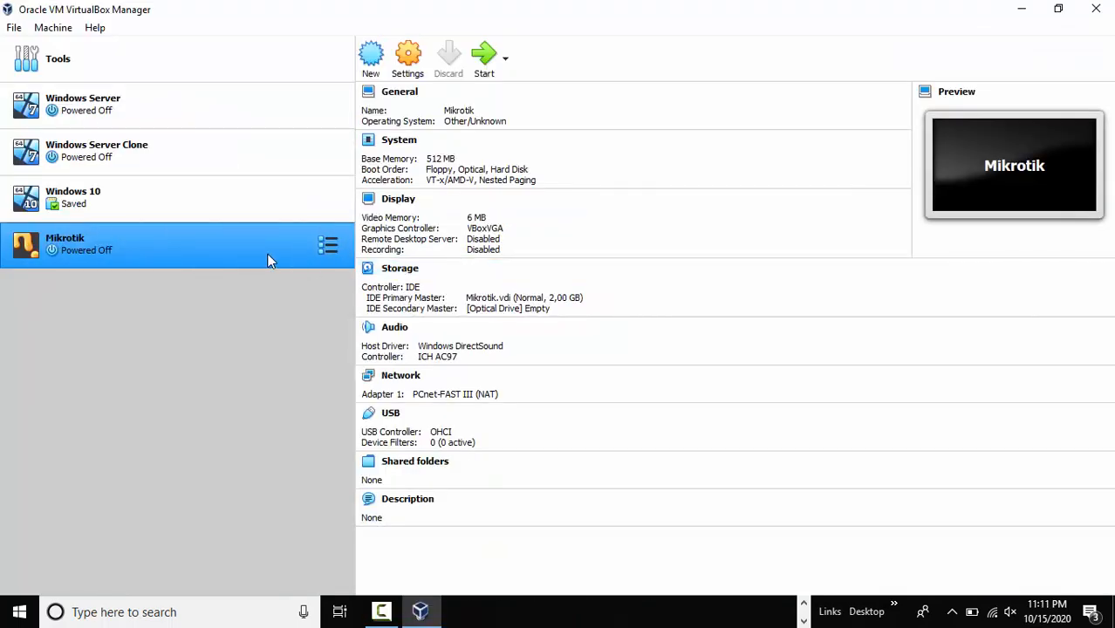
Start the Mikrotik VM and open the optical disk selector to choose a boot image.
{"action": "left_click", "coordinate": [489, 68]}
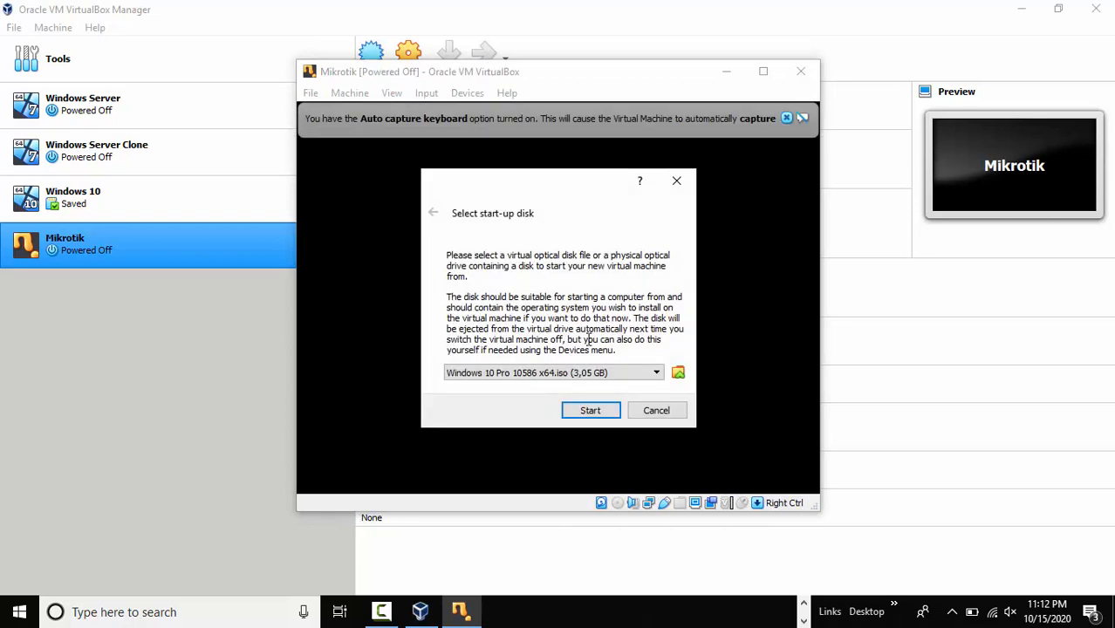
{"action": "left_click", "coordinate": [659, 375]}
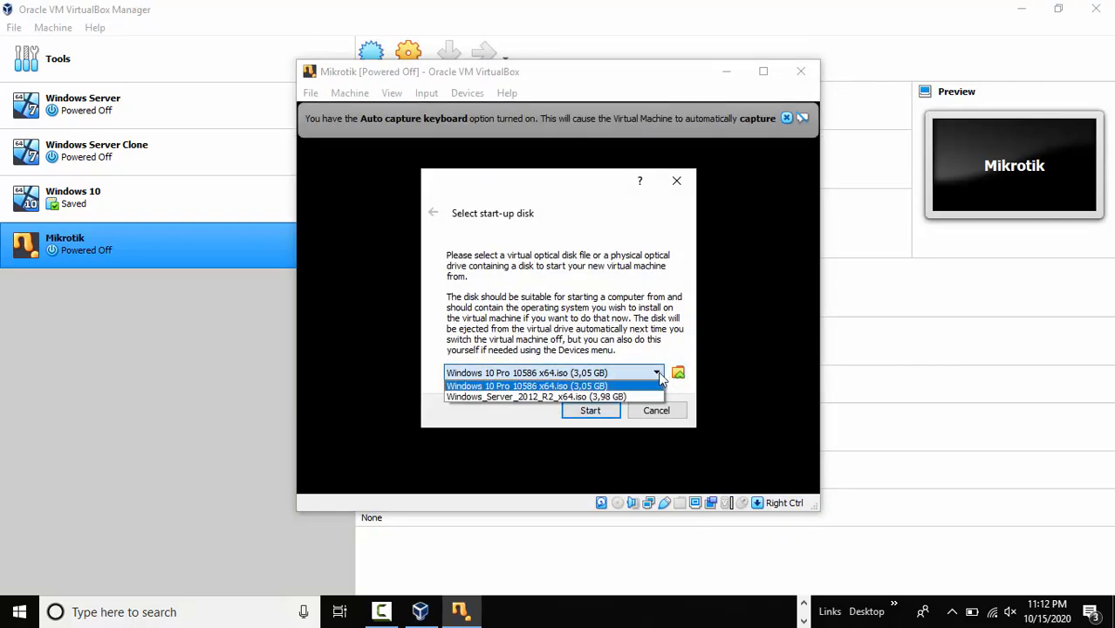
{"action": "left_click", "coordinate": [678, 373]}
{"action": "left_click", "coordinate": [677, 377]}
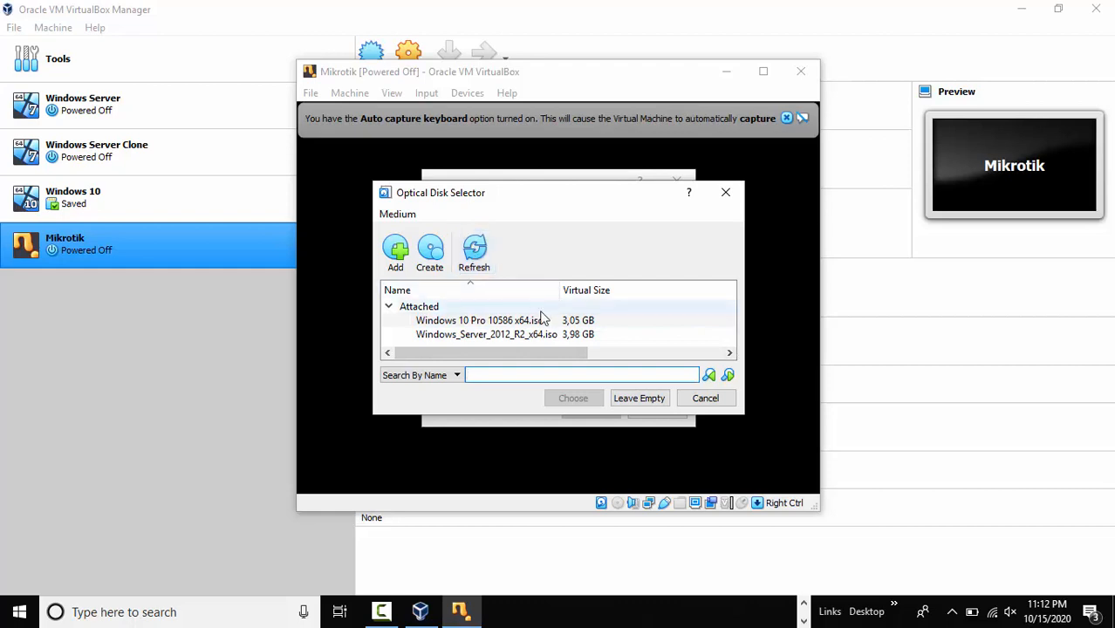
{"action": "left_click", "coordinate": [681, 324]}
{"action": "scroll", "coordinate": [686, 331], "scroll_direction": "right", "scroll_amount": 3}
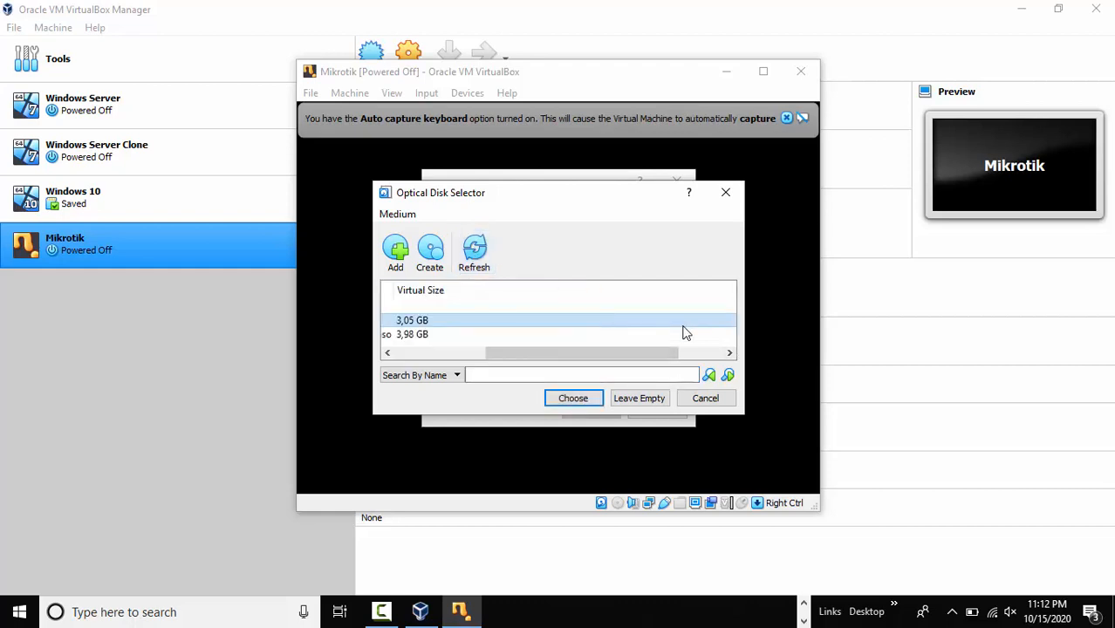
{"action": "key", "text": "Left"}
{"action": "key", "text": "Left"}
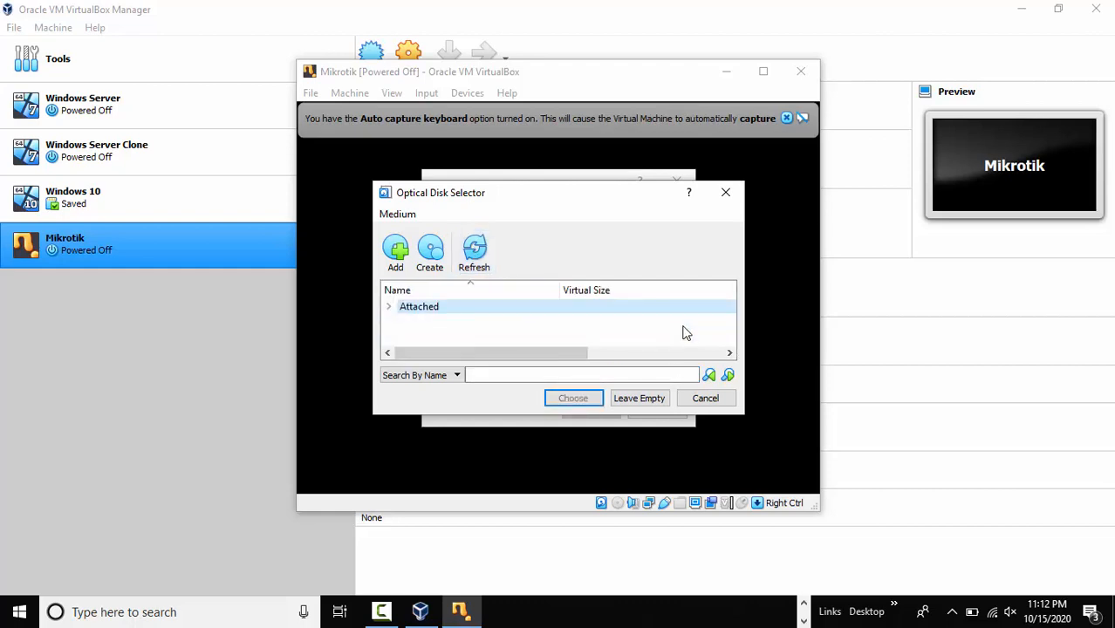
Add mikrotik-6.33.iso from E:\Aplikasi\ISO, choose it as start-up disk, and boot.
{"action": "left_click", "coordinate": [399, 256]}
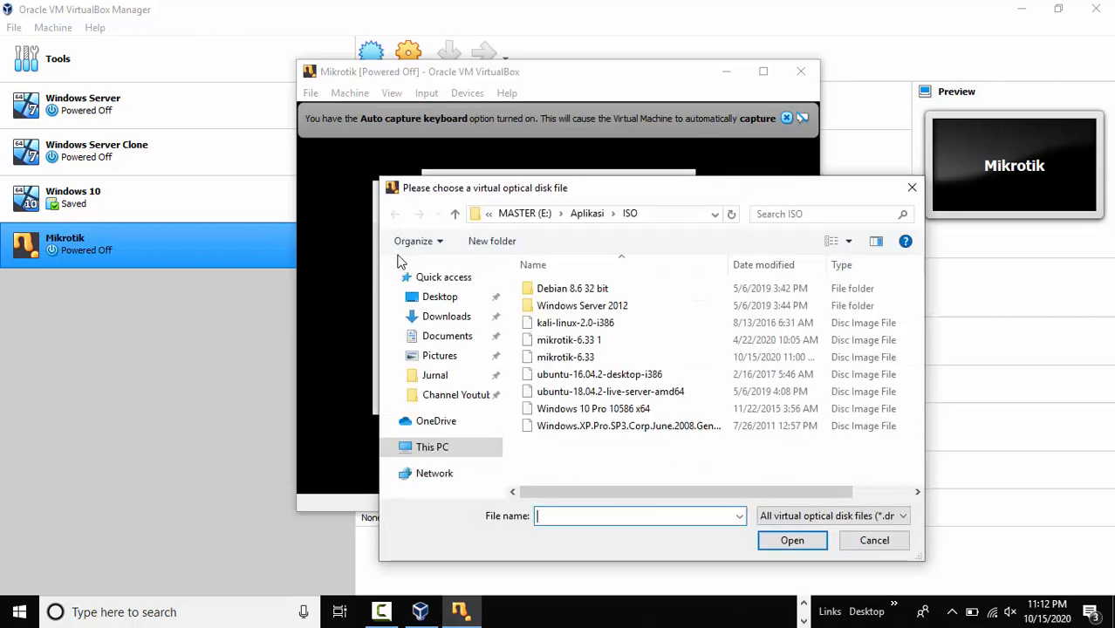
{"action": "scroll", "coordinate": [477, 310], "scroll_direction": "down", "scroll_amount": 5}
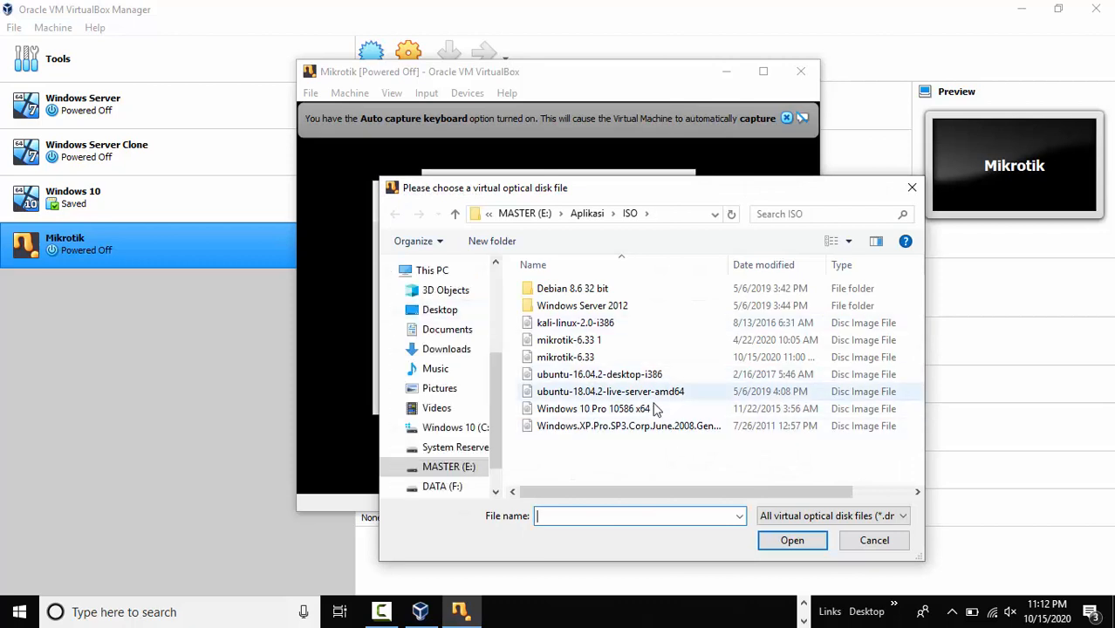
{"action": "left_click", "coordinate": [602, 358]}
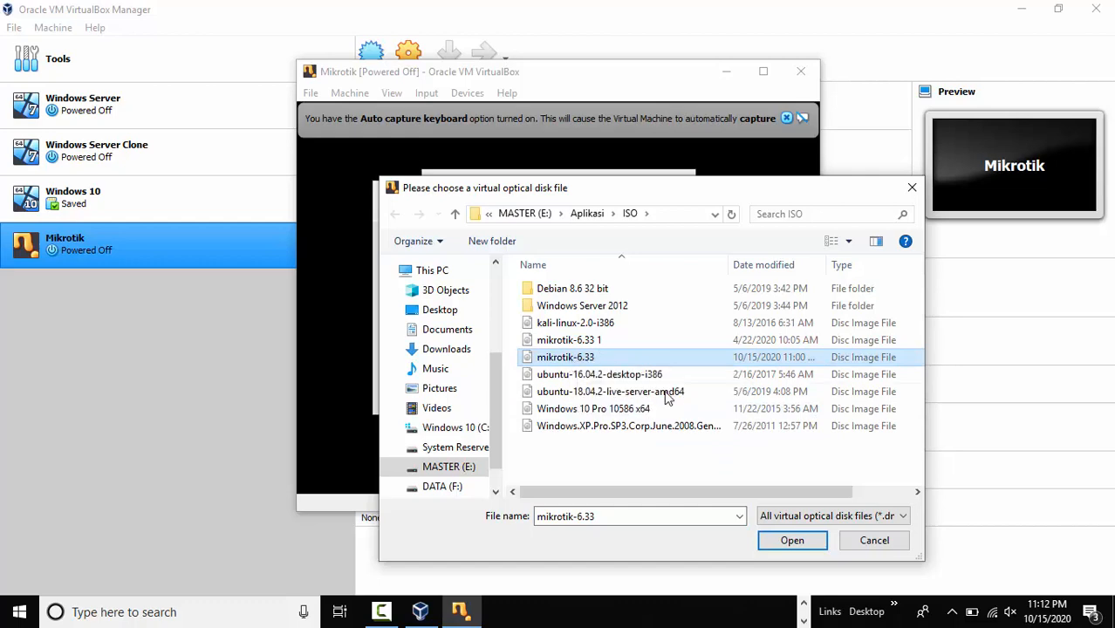
{"action": "left_click", "coordinate": [791, 541]}
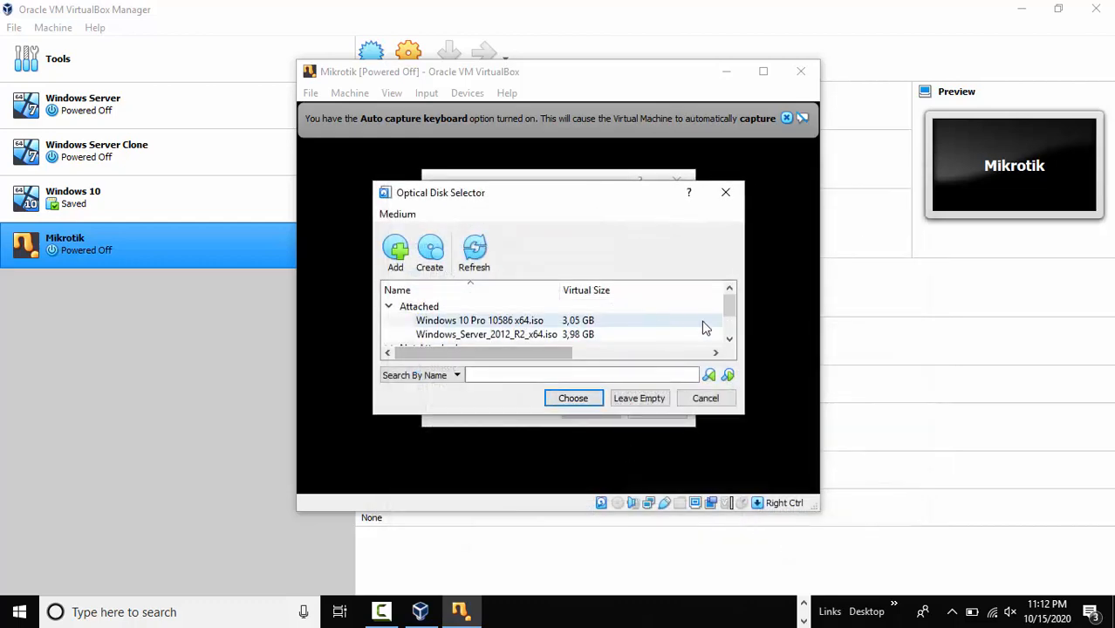
{"action": "left_click_drag", "start_coordinate": [731, 305], "coordinate": [737, 330]}
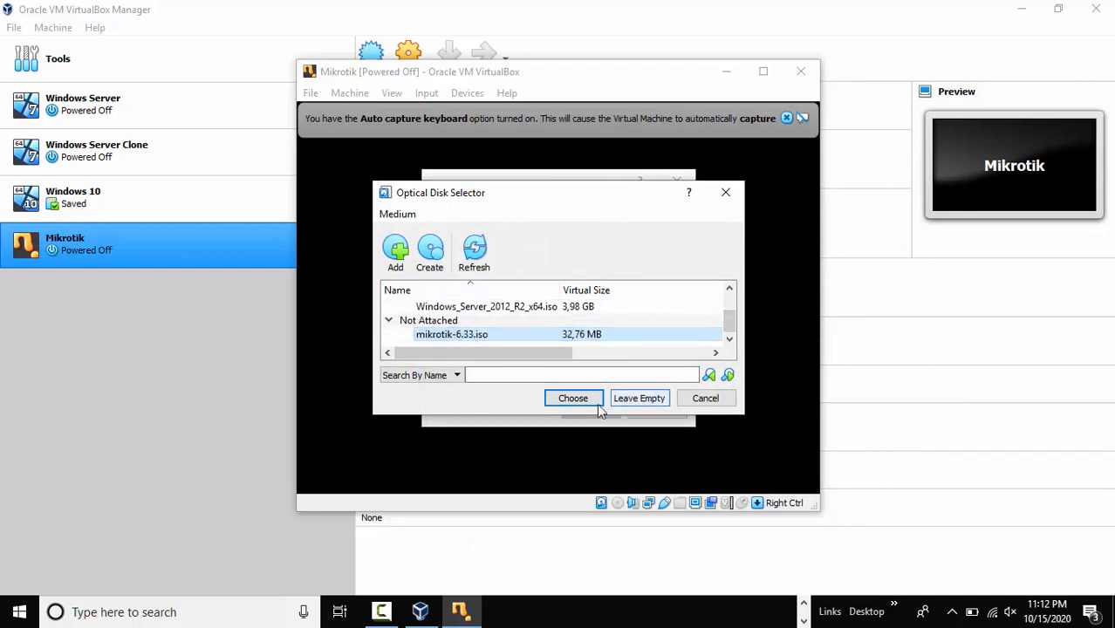
{"action": "double_click", "coordinate": [446, 335]}
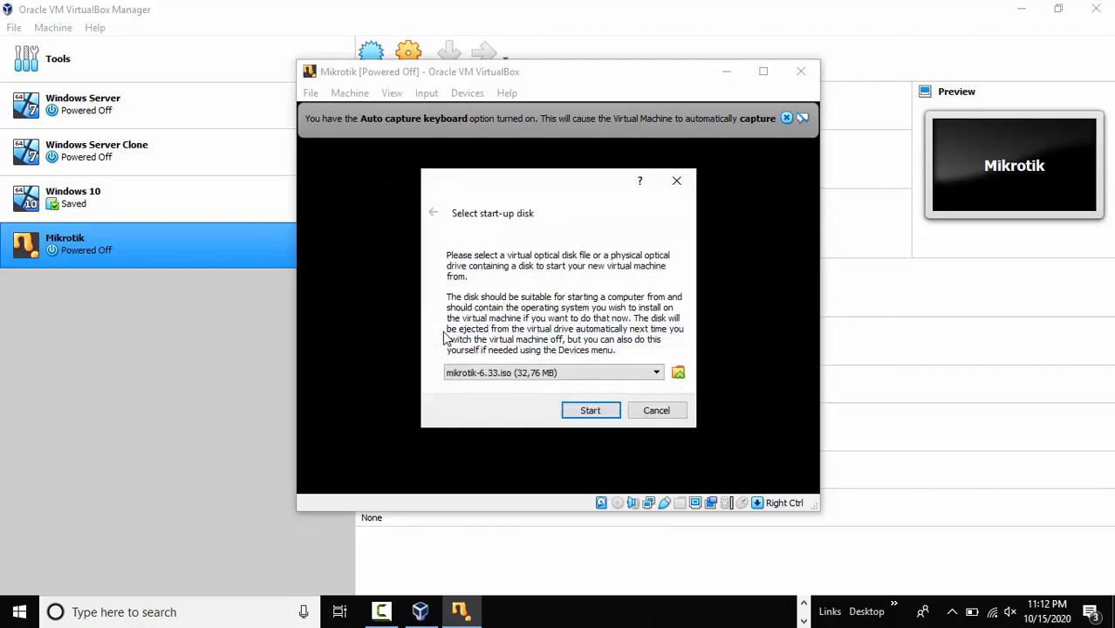
{"action": "left_click", "coordinate": [599, 413]}
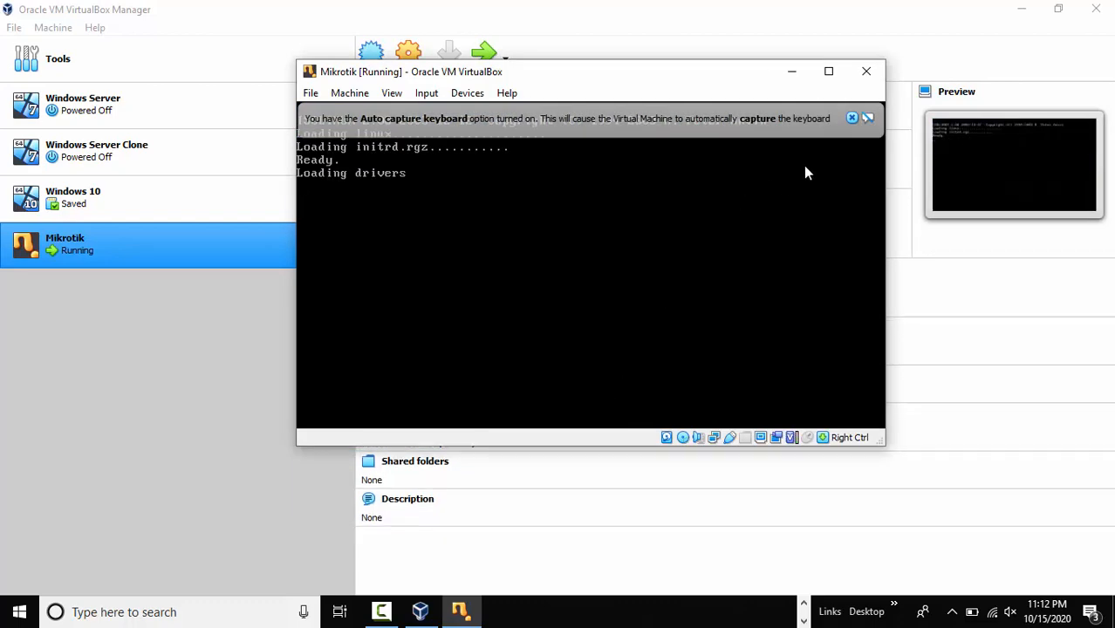
Dismiss the keyboard auto-capture notice and maximize the Mikrotik VM window.
{"action": "left_click", "coordinate": [851, 118]}
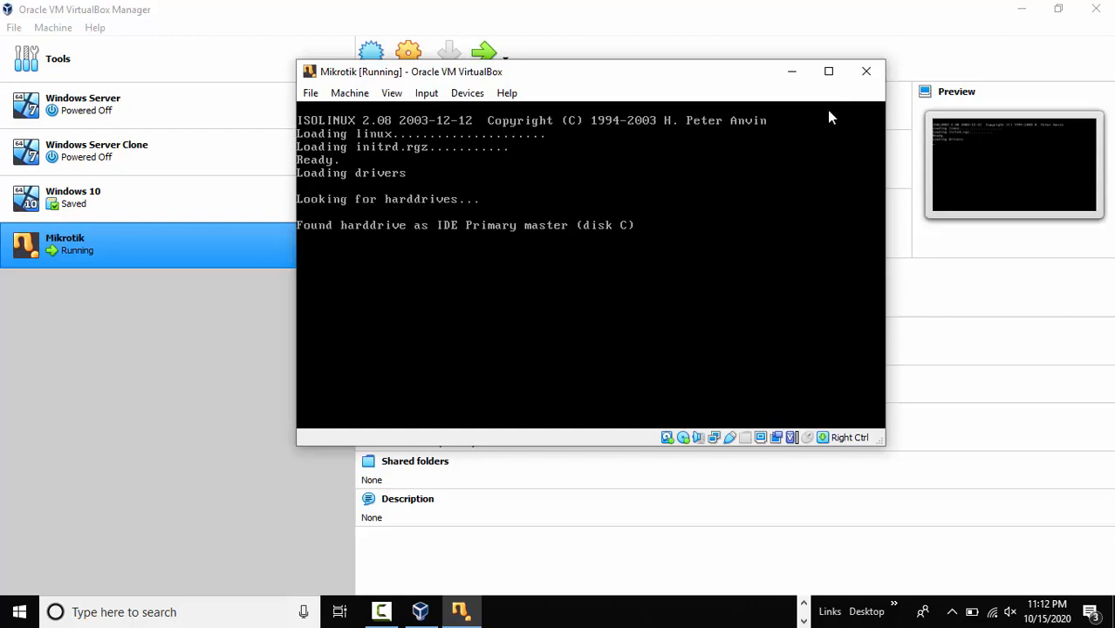
{"action": "left_click", "coordinate": [829, 72]}
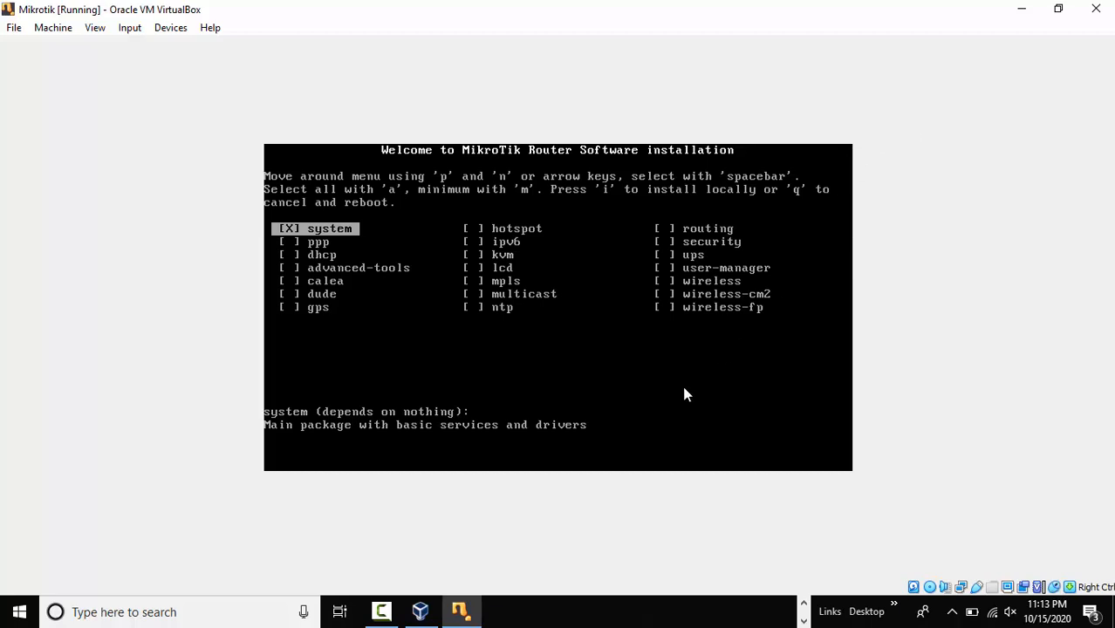
Tick every package in the MikroTik installer list and start the local install with i.
{"action": "key", "text": "Down"}
{"action": "key", "text": "space"}
{"action": "key", "text": "Down"}
{"action": "key", "text": "space"}
{"action": "key", "text": "Down"}
{"action": "key", "text": "space"}
{"action": "key", "text": "Down"}
{"action": "key", "text": "space"}
{"action": "key", "text": "Down"}
{"action": "key", "text": "space"}
{"action": "key", "text": "Down"}
{"action": "key", "text": "space"}
{"action": "key", "text": "Down"}
{"action": "key", "text": "space"}
{"action": "key", "text": "Down"}
{"action": "key", "text": "space"}
{"action": "key", "text": "Down"}
{"action": "key", "text": "space"}
{"action": "key", "text": "Down"}
{"action": "key", "text": "space"}
{"action": "key", "text": "Down"}
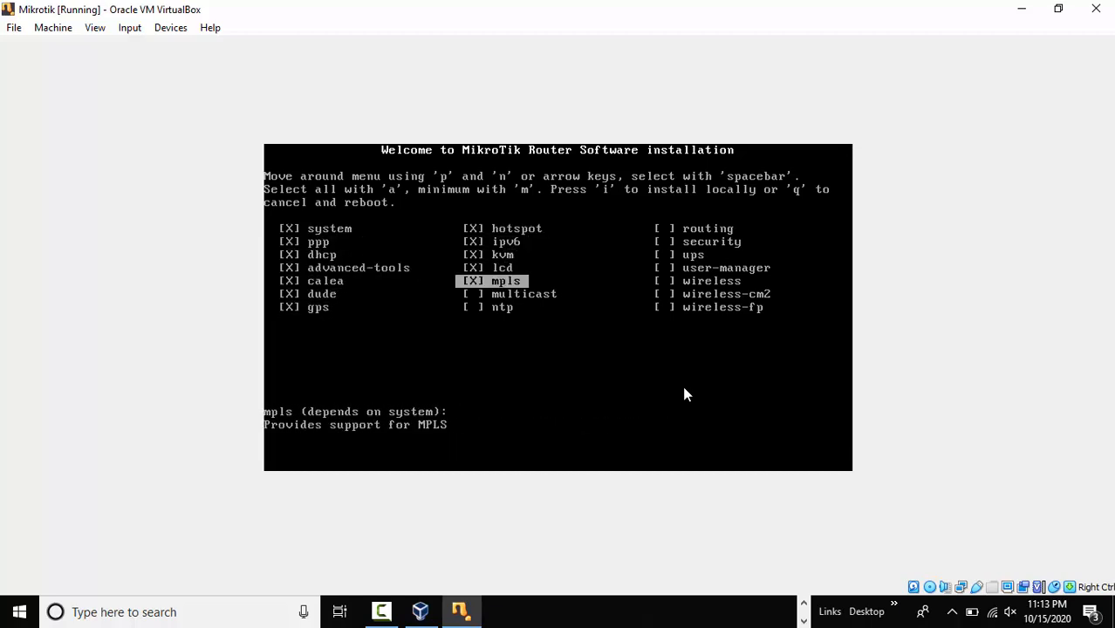
{"action": "key", "text": "space"}
{"action": "key", "text": "Down"}
{"action": "key", "text": "space"}
{"action": "key", "text": "Down"}
{"action": "key", "text": "space"}
{"action": "key", "text": "Down"}
{"action": "key", "text": "space"}
{"action": "key", "text": "Down"}
{"action": "key", "text": "space"}
{"action": "key", "text": "Down"}
{"action": "key", "text": "space"}
{"action": "key", "text": "Down"}
{"action": "key", "text": "space"}
{"action": "key", "text": "Down"}
{"action": "key", "text": "space"}
{"action": "key", "text": "Down"}
{"action": "key", "text": "space"}
{"action": "key", "text": "Down"}
{"action": "key", "text": "space"}
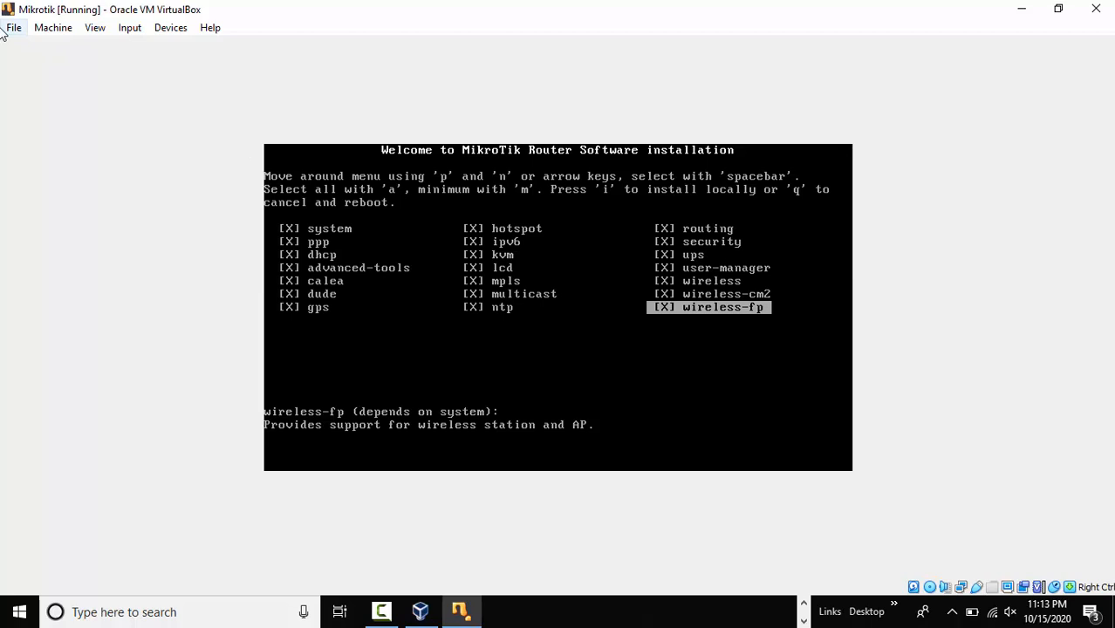
{"action": "key", "text": "i"}
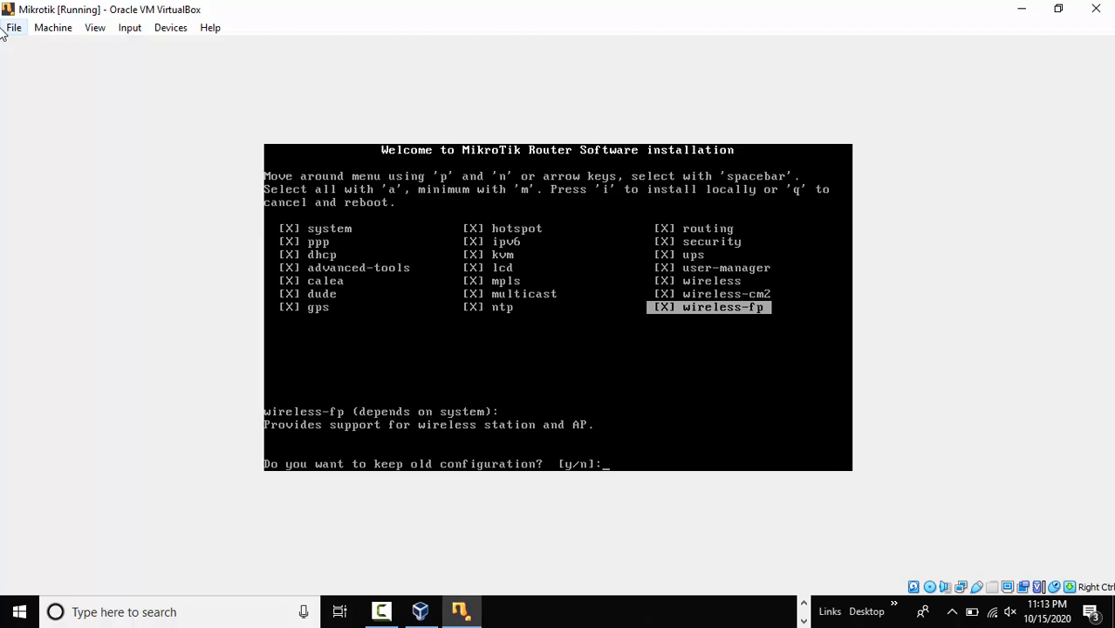
Answer y to erase and install RouterOS 6.33, then press Enter to reboot.
{"action": "type", "text": "y/n]:"}
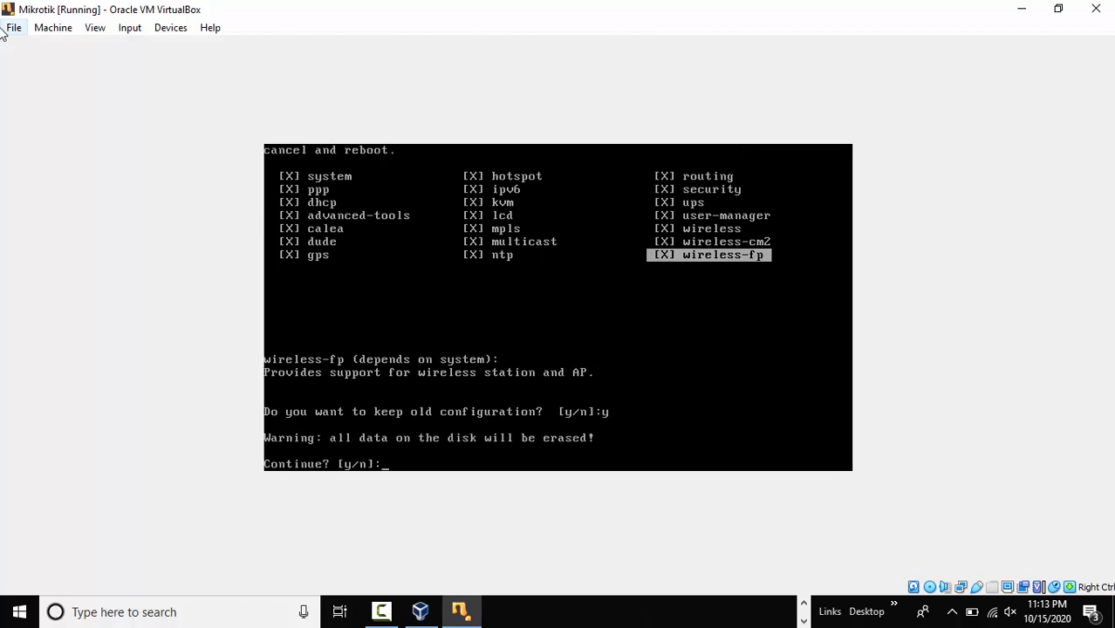
{"action": "type", "text": "y"}
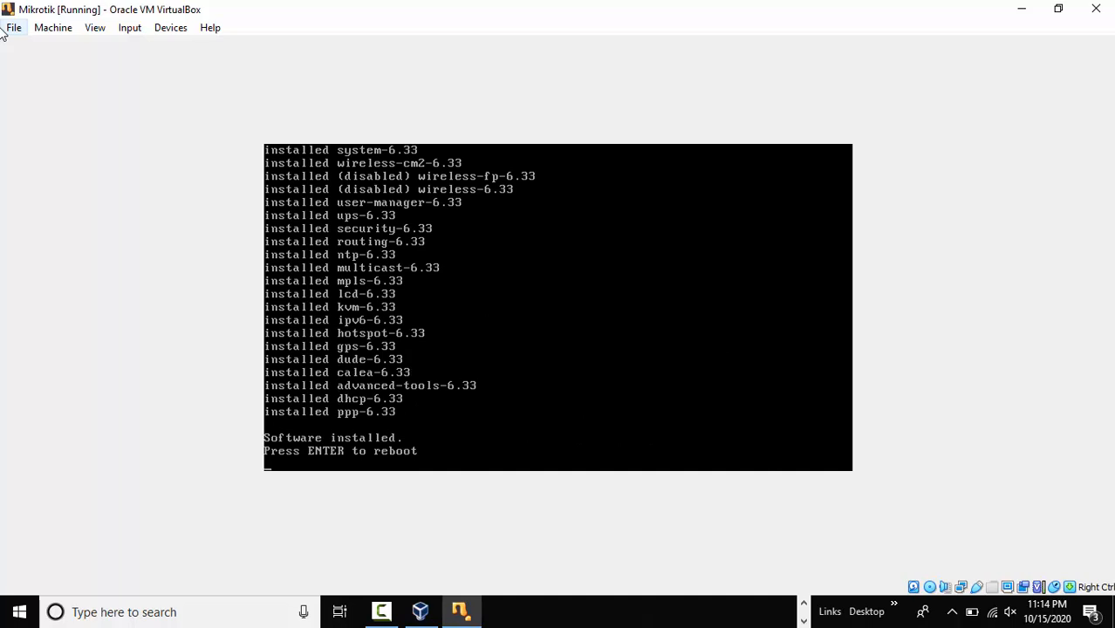
{"action": "key", "text": "Return"}
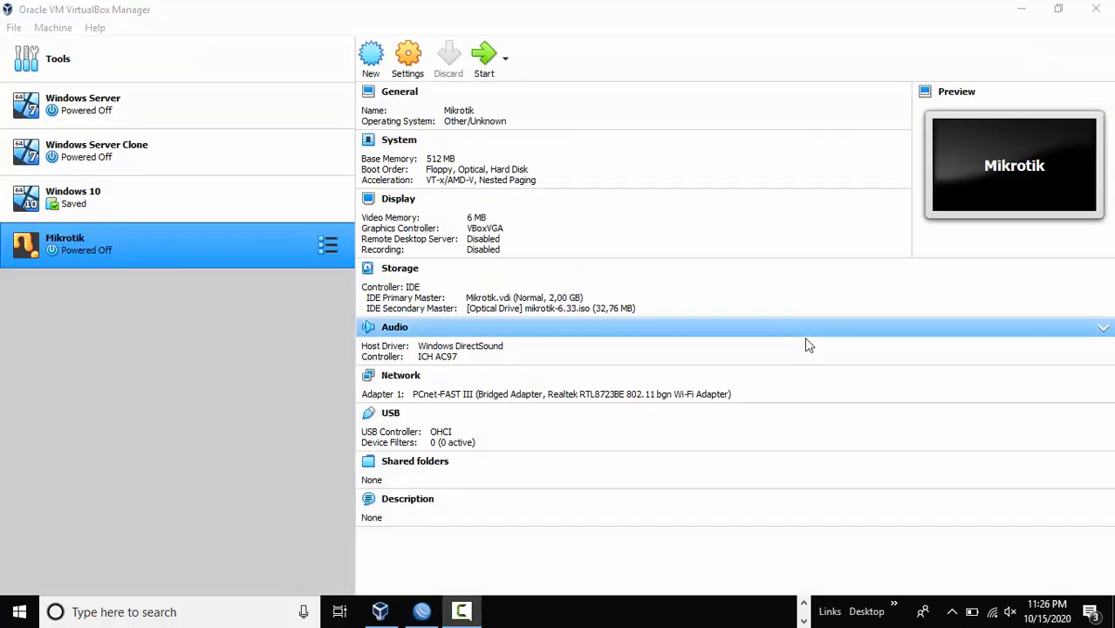
Eject the RouterOS ISO, keep adapter 1 as Bridged Adapter on Wi-Fi, and start the Mikrotik VM.
{"action": "left_click", "coordinate": [617, 310]}
{"action": "left_click", "coordinate": [702, 444]}
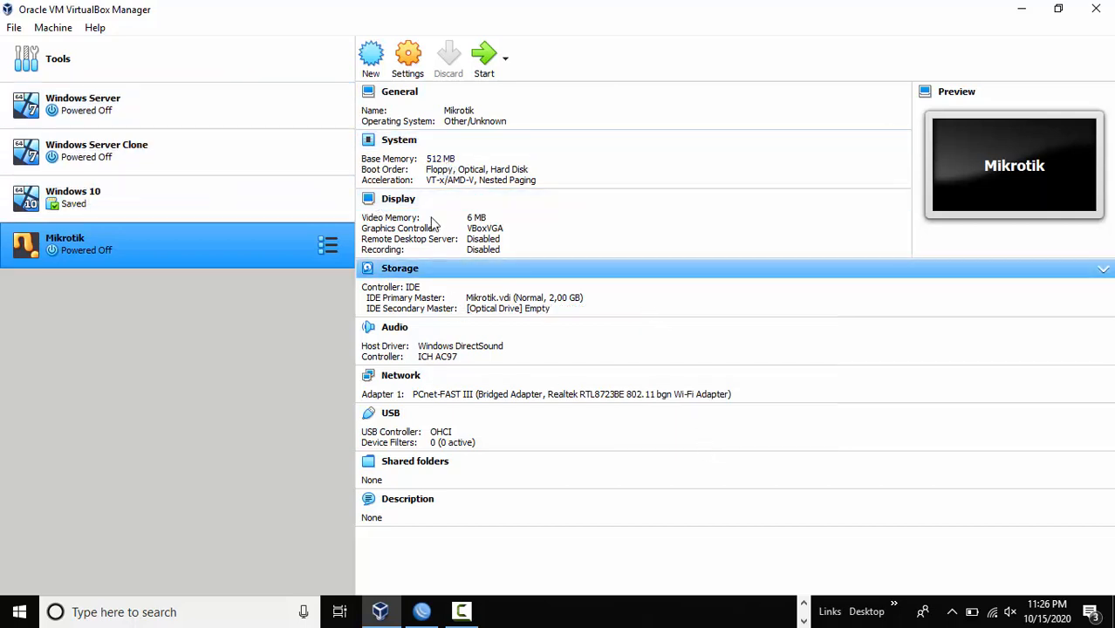
{"action": "left_click", "coordinate": [408, 54]}
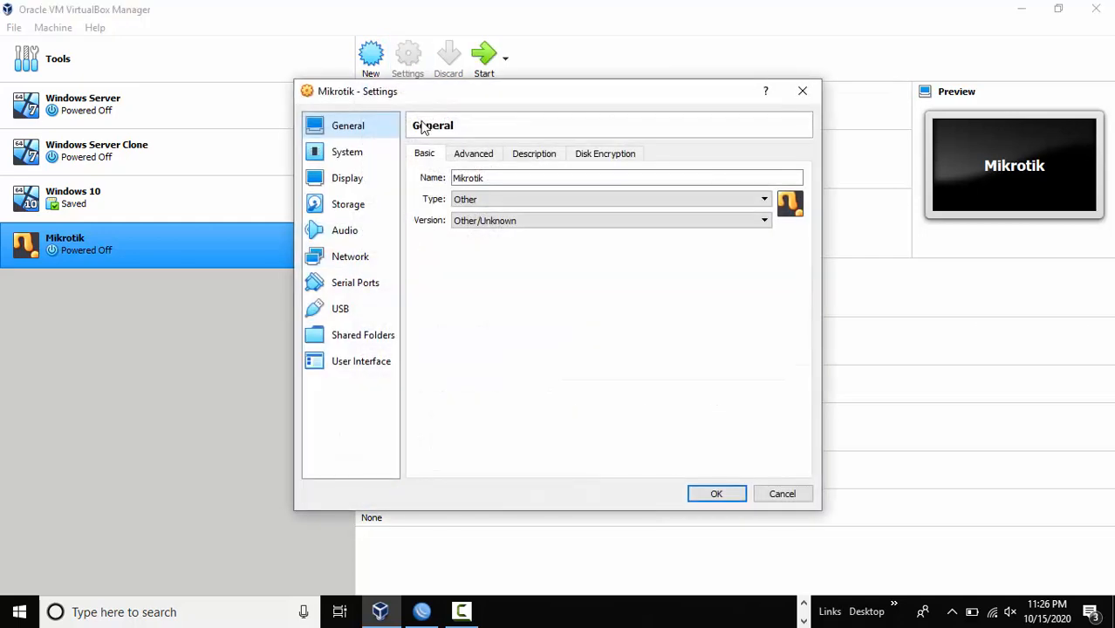
{"action": "left_click", "coordinate": [357, 256]}
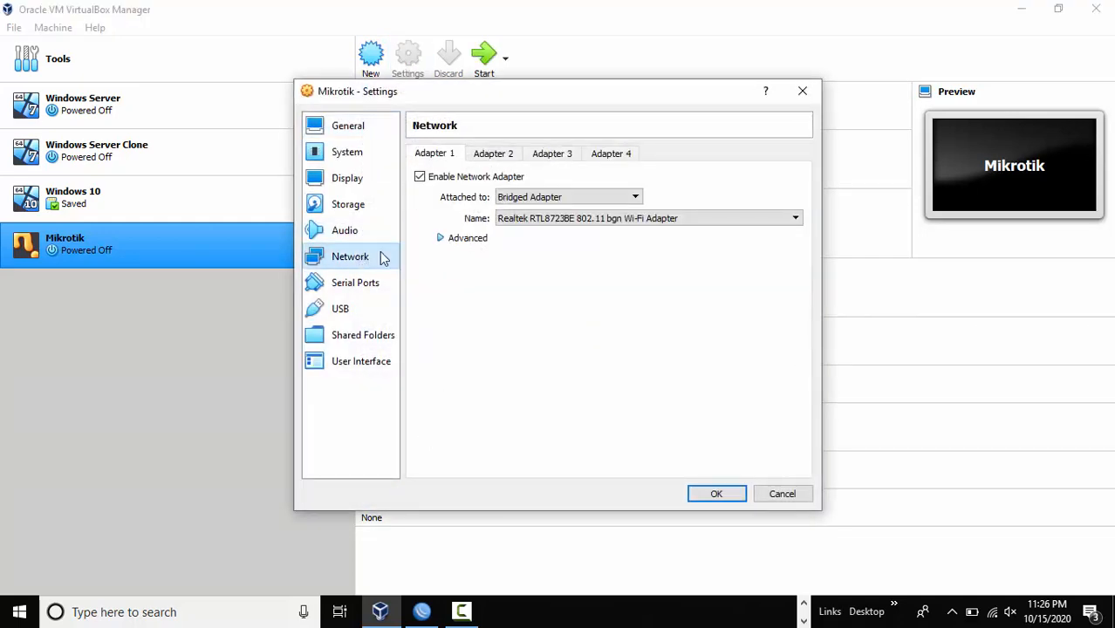
{"action": "left_click", "coordinate": [558, 199]}
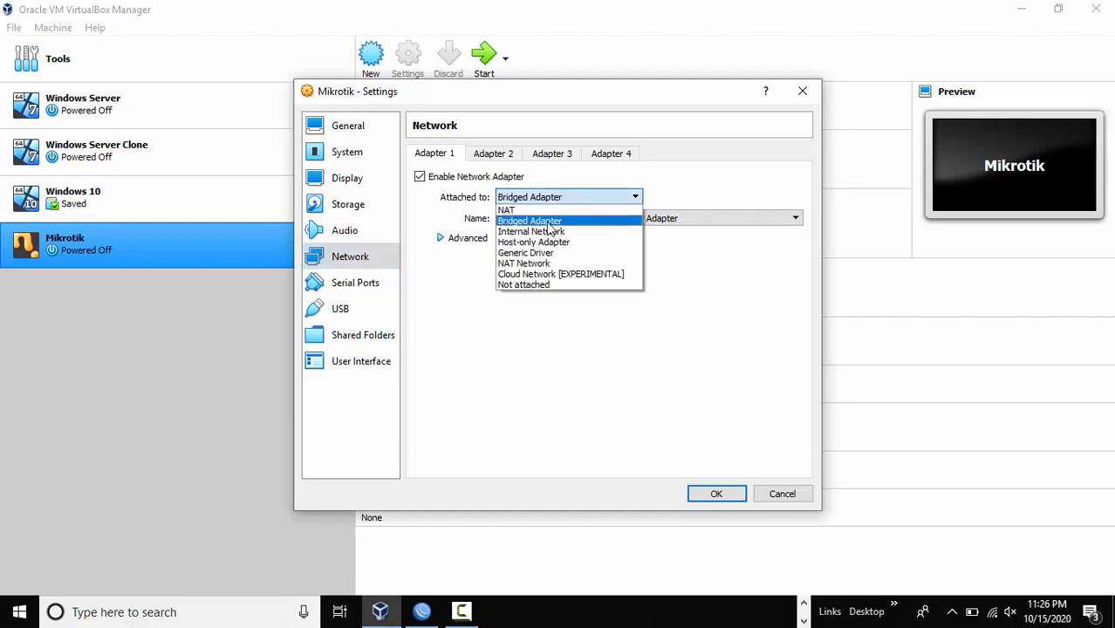
{"action": "left_click", "coordinate": [555, 223]}
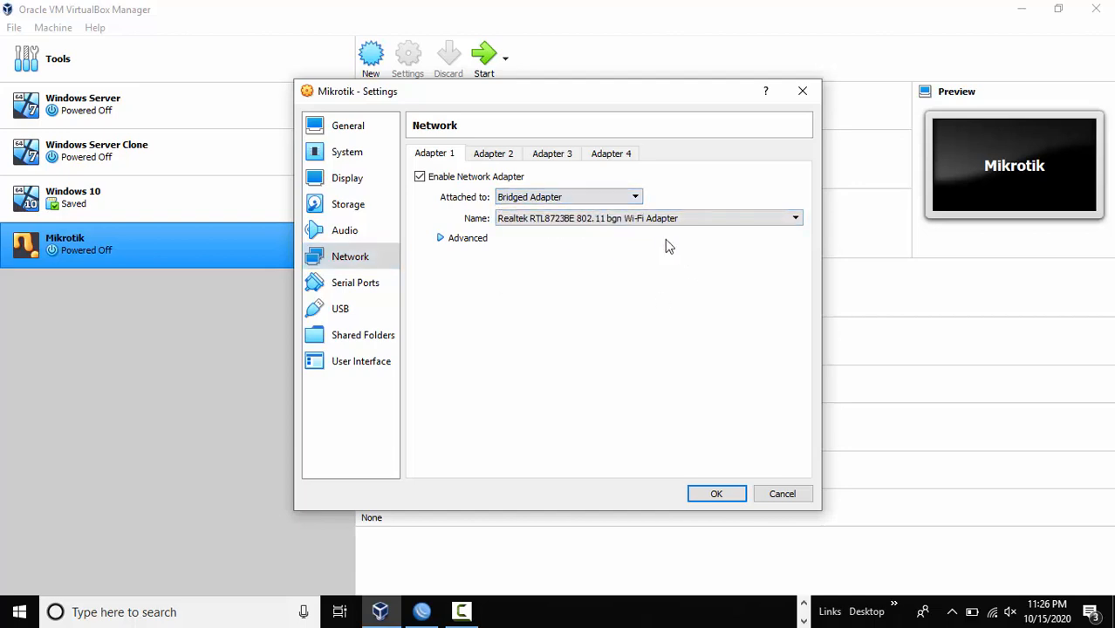
{"action": "left_click", "coordinate": [716, 494]}
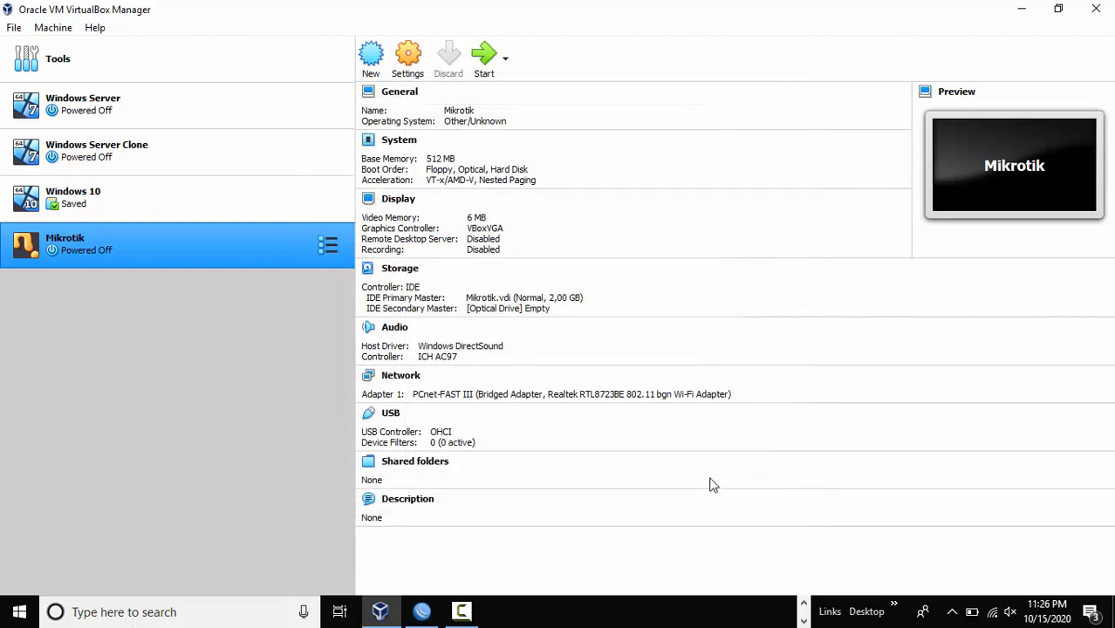
{"action": "left_click", "coordinate": [486, 61]}
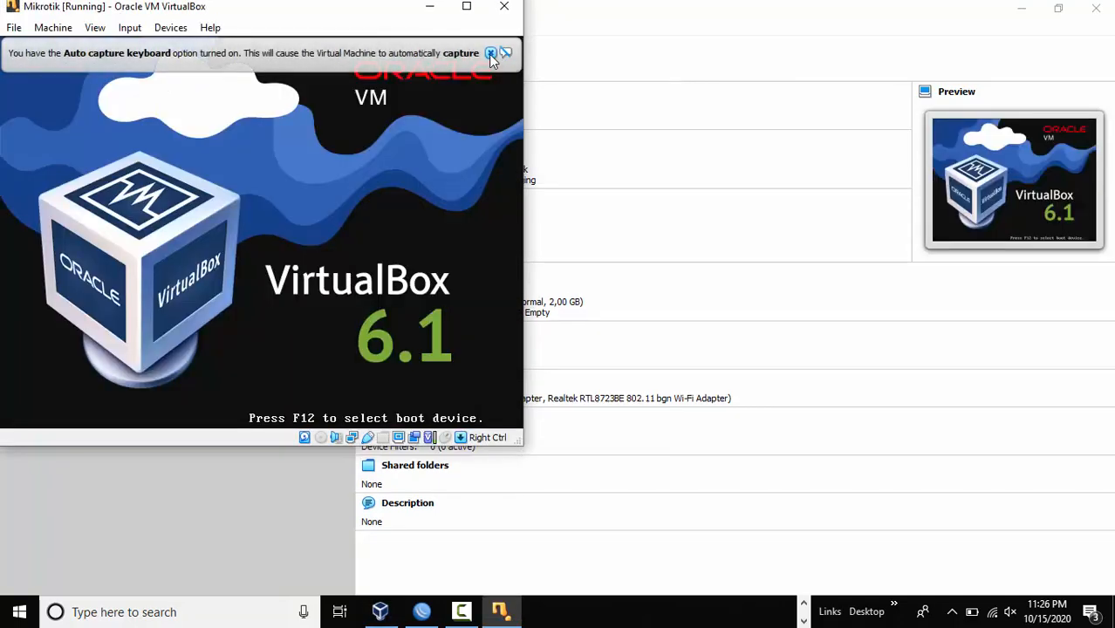
Dismiss the keyboard auto-capture notice while the VM boots from disk to the MikroTik 6.33 login.
{"action": "left_click", "coordinate": [490, 53]}
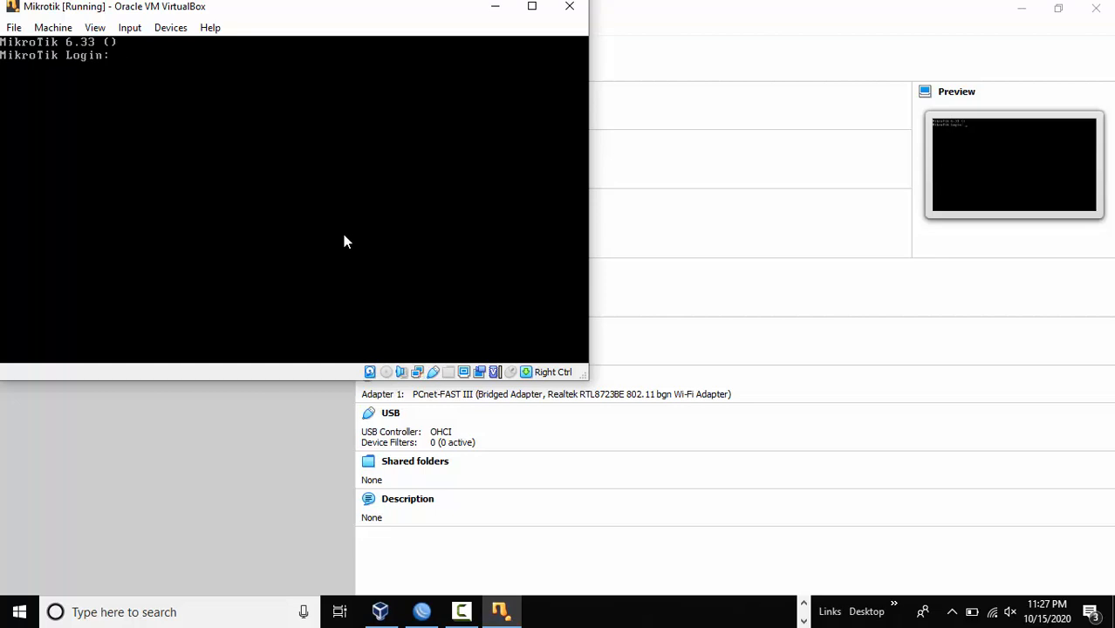
Log in to the MikroTik console as admin with an empty password.
{"action": "type", "text": "admin"}
{"action": "key", "text": "Return"}
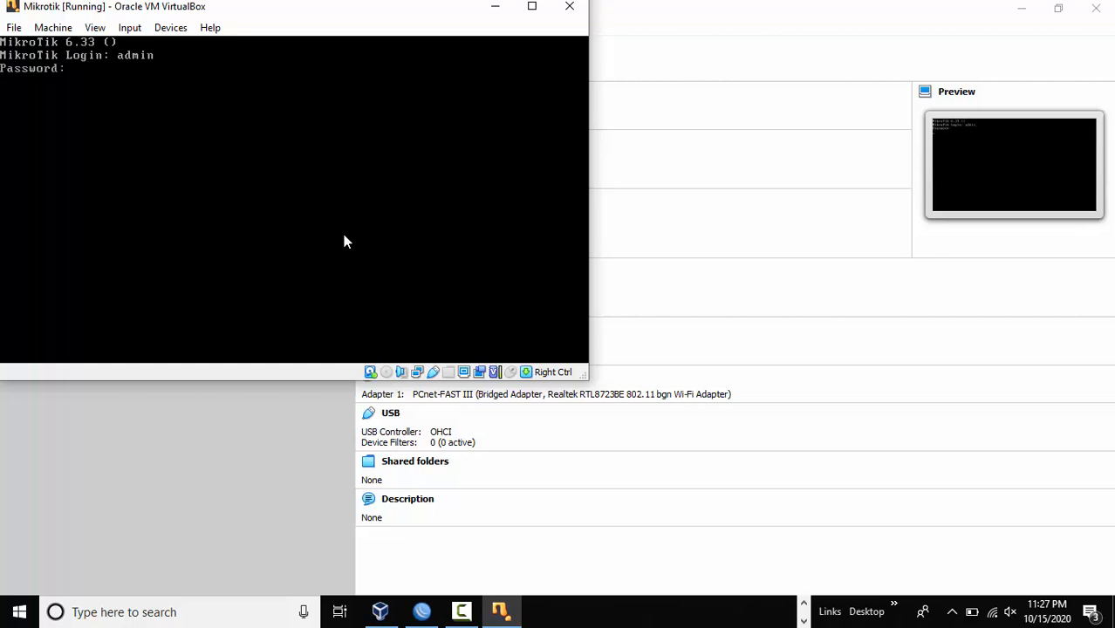
{"action": "key", "text": "Return"}
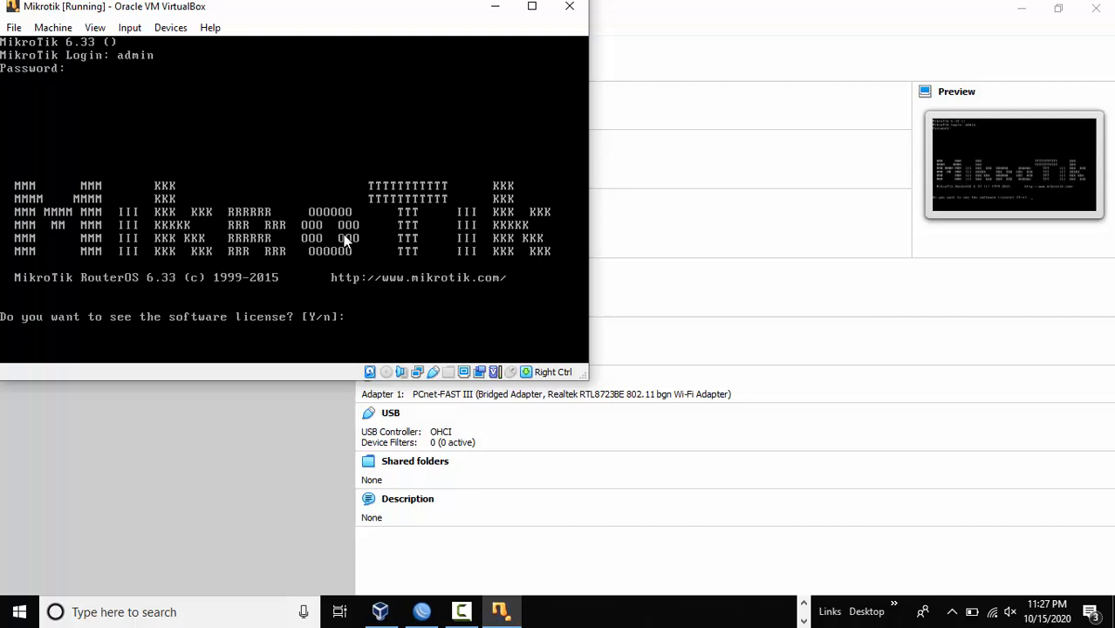
Answer y to view the software licence and page through it to the RouterOS prompt.
{"action": "type", "text": "y"}
{"action": "key", "text": "Return"}
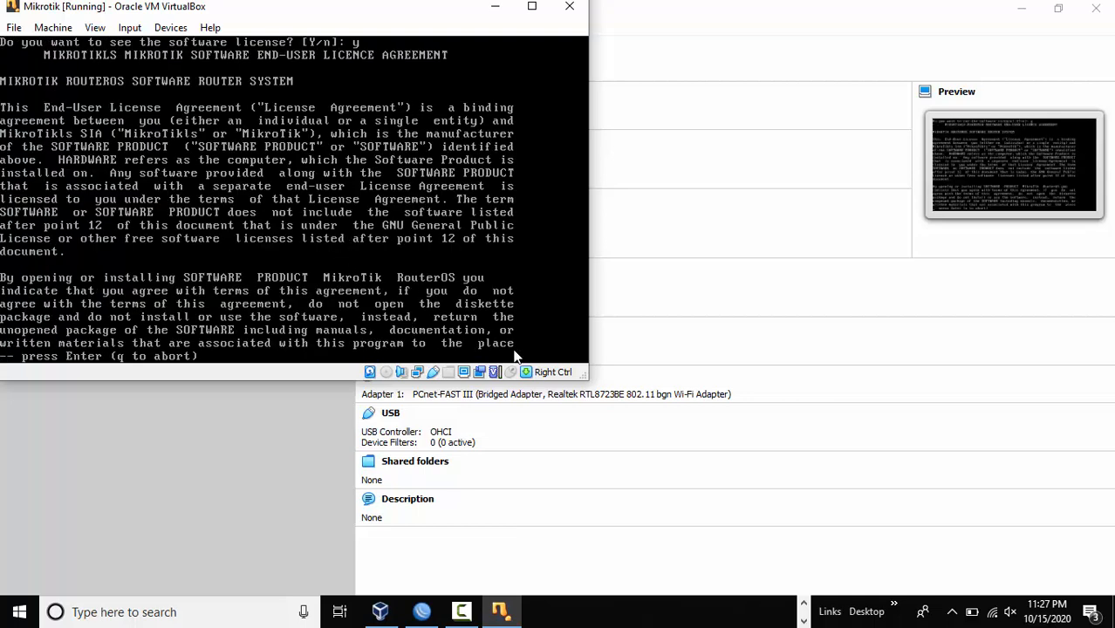
{"action": "key", "text": "Return"}
{"action": "key", "text": "Return"}
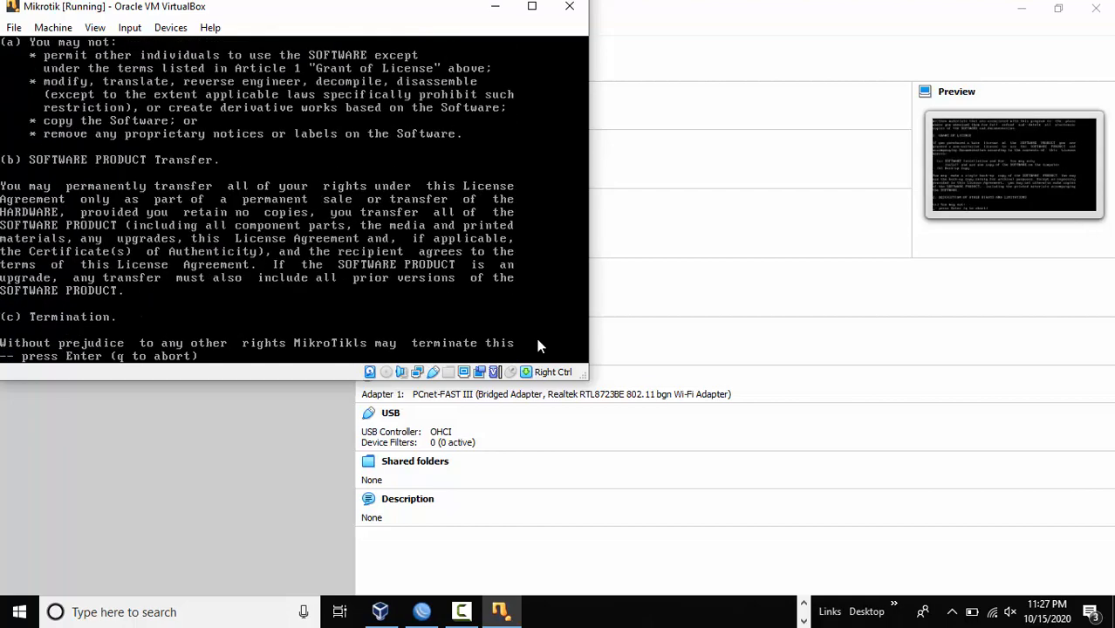
{"action": "key", "text": "Return"}
{"action": "key", "text": "Return"}
{"action": "key", "text": "Return"}
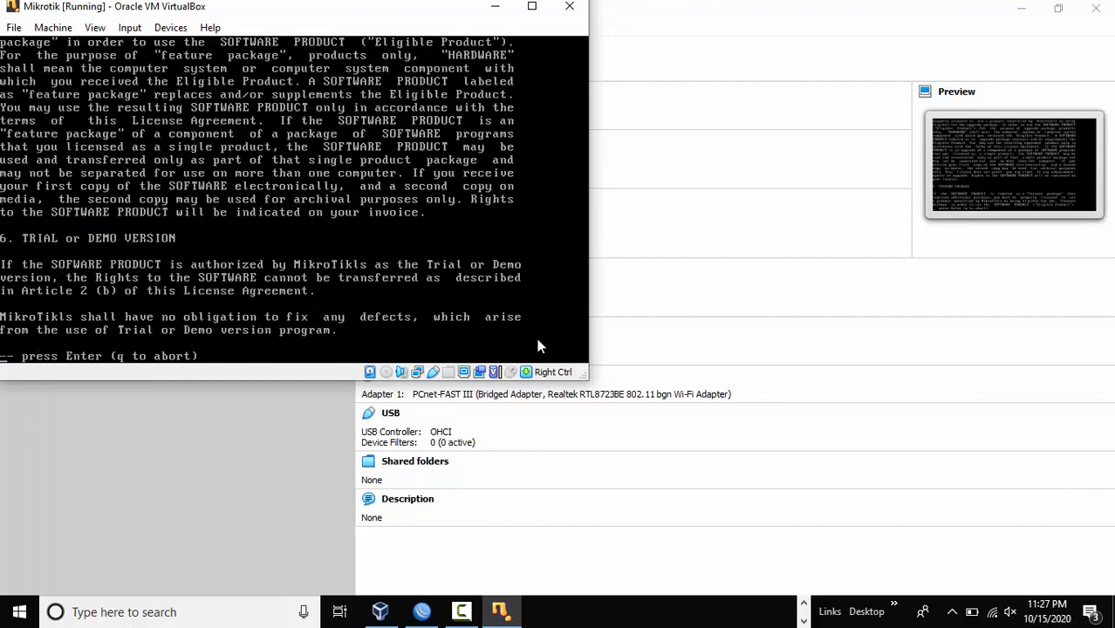
{"action": "key", "text": "Return"}
{"action": "key", "text": "Return"}
{"action": "key", "text": "Return"}
{"action": "key", "text": "Return"}
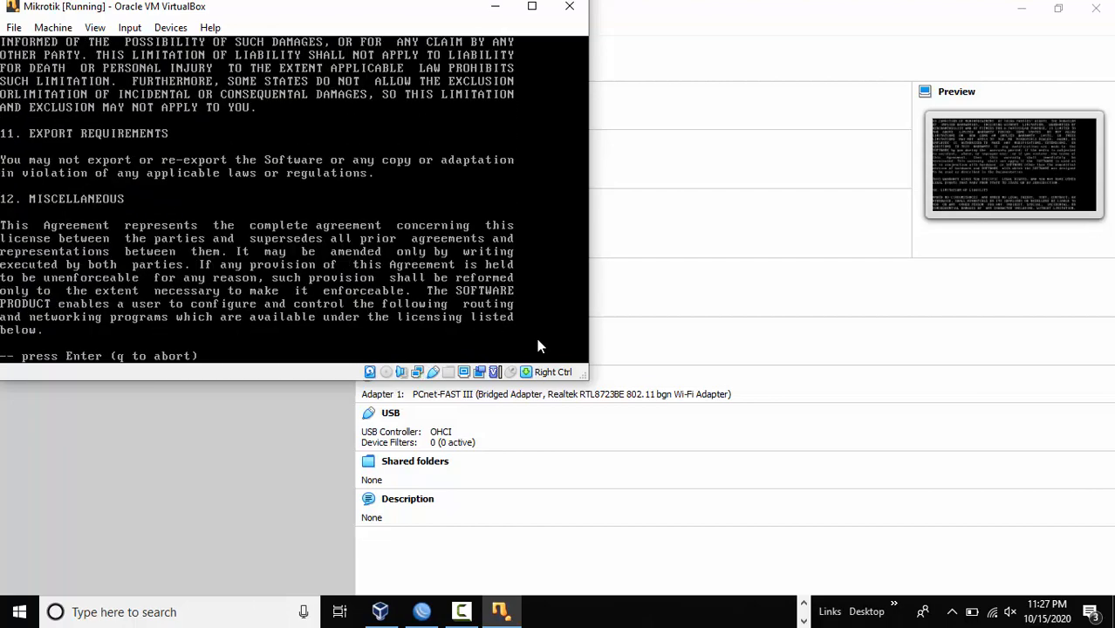
{"action": "key", "text": "Return"}
{"action": "key", "text": "Return"}
{"action": "key", "text": "Return"}
{"action": "key", "text": "Return"}
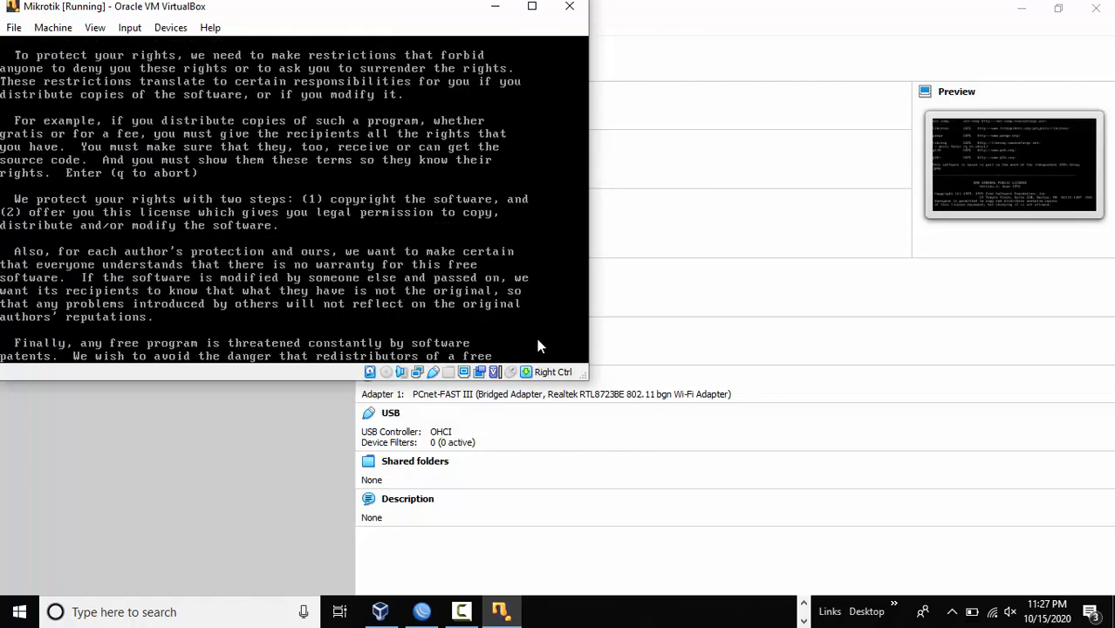
{"action": "key", "text": "Return"}
{"action": "key", "text": "Return"}
{"action": "key", "text": "Return"}
{"action": "key", "text": "Return"}
{"action": "key", "text": "Return"}
{"action": "key", "text": "Return"}
{"action": "key", "text": "Return"}
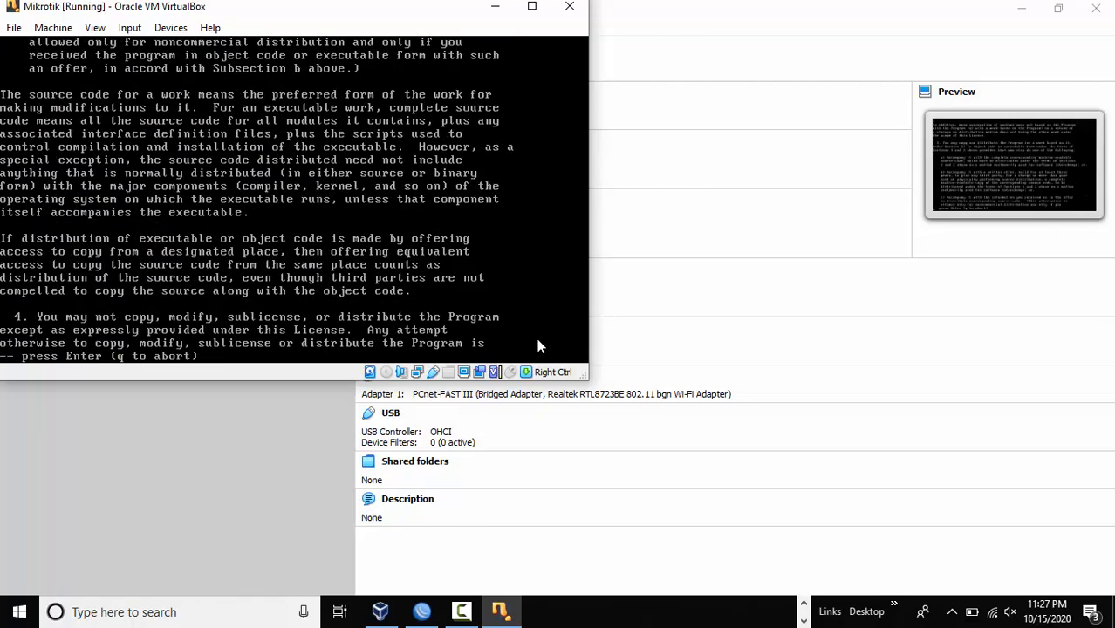
{"action": "key", "text": "Return"}
{"action": "key", "text": "Return"}
{"action": "key", "text": "Return"}
{"action": "key", "text": "Return"}
{"action": "key", "text": "Return"}
{"action": "key", "text": "Return"}
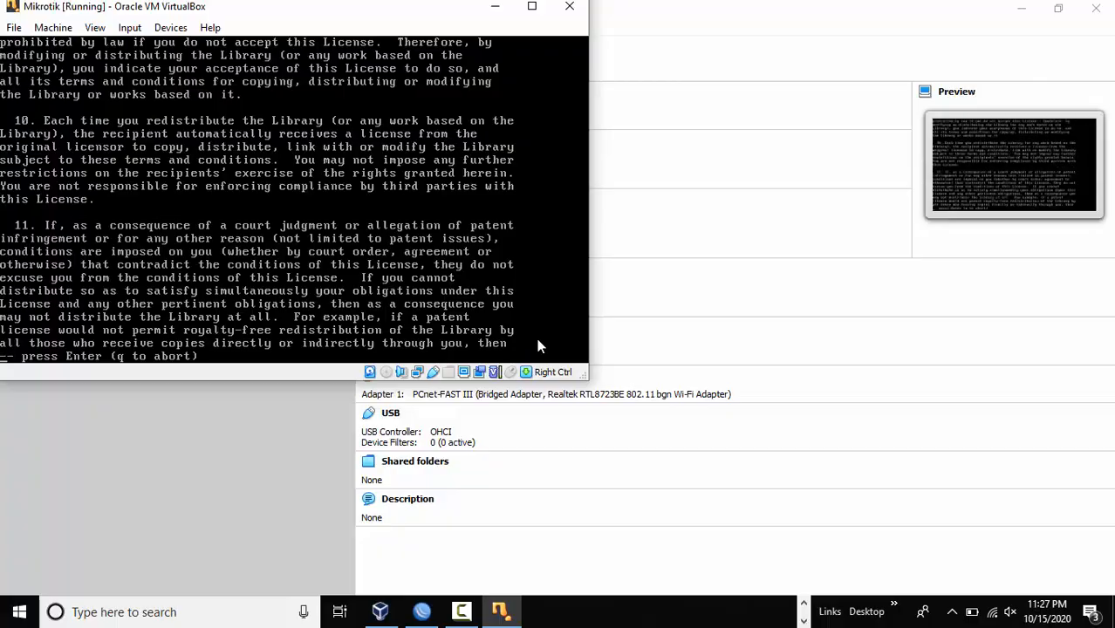
{"action": "key", "text": "Return"}
{"action": "key", "text": "Return"}
{"action": "key", "text": "Return"}
{"action": "key", "text": "Return"}
{"action": "key", "text": "Return"}
{"action": "key", "text": "Return"}
{"action": "key", "text": "Return"}
{"action": "key", "text": "Return"}
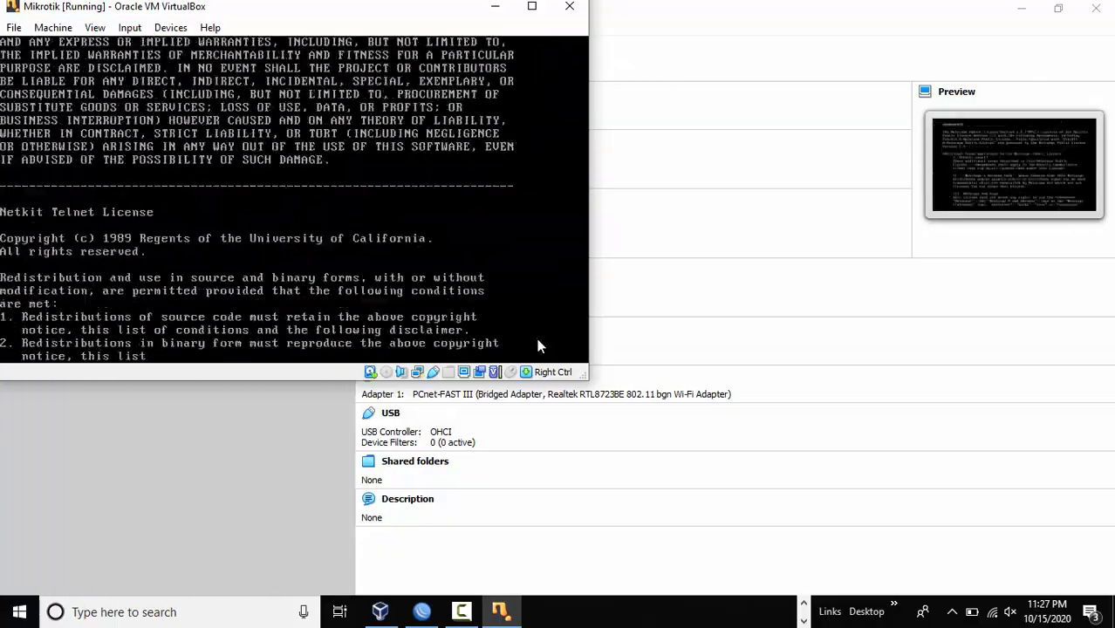
{"action": "key", "text": "Return"}
{"action": "key", "text": "Return"}
{"action": "key", "text": "Return"}
{"action": "key", "text": "Return"}
{"action": "key", "text": "Return"}
{"action": "key", "text": "Return"}
{"action": "key", "text": "Return"}
{"action": "key", "text": "Return"}
{"action": "key", "text": "Return"}
{"action": "key", "text": "Return"}
{"action": "key", "text": "Return"}
{"action": "key", "text": "Return"}
{"action": "key", "text": "Return"}
{"action": "key", "text": "Return"}
{"action": "key", "text": "Return"}
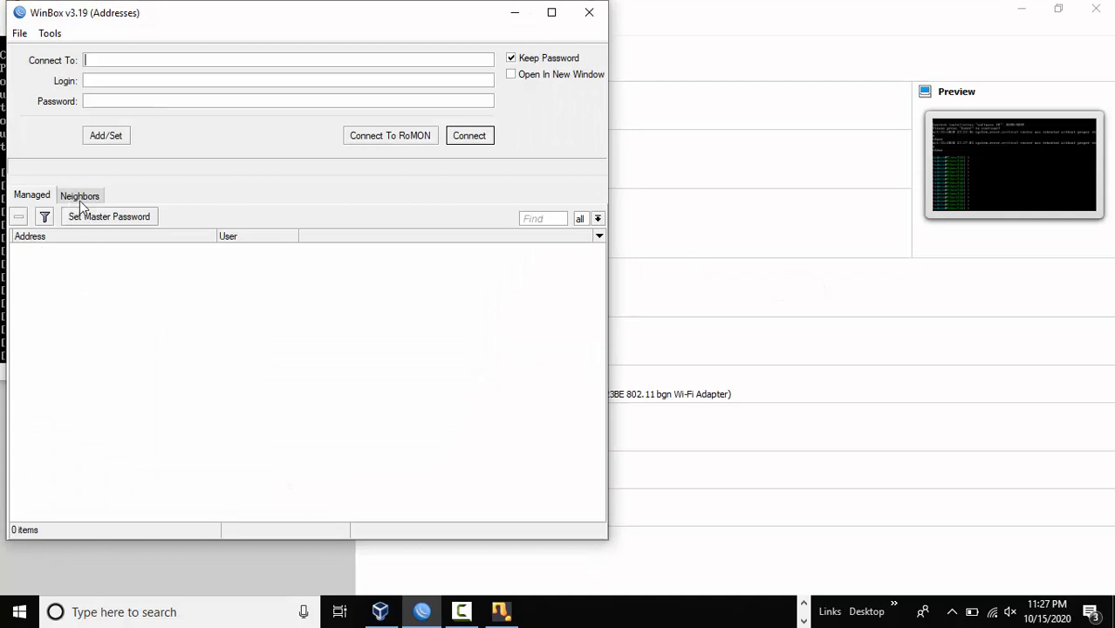
In WinBox Neighbors, select the discovered MikroTik router and connect to it as admin.
{"action": "left_click", "coordinate": [80, 198]}
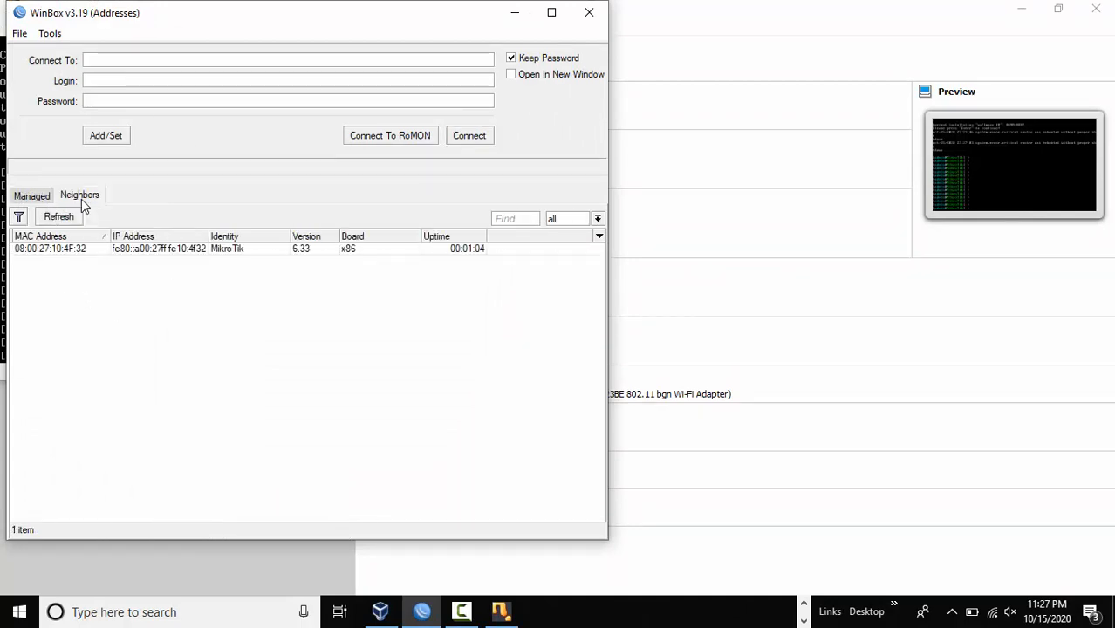
{"action": "left_click", "coordinate": [135, 250]}
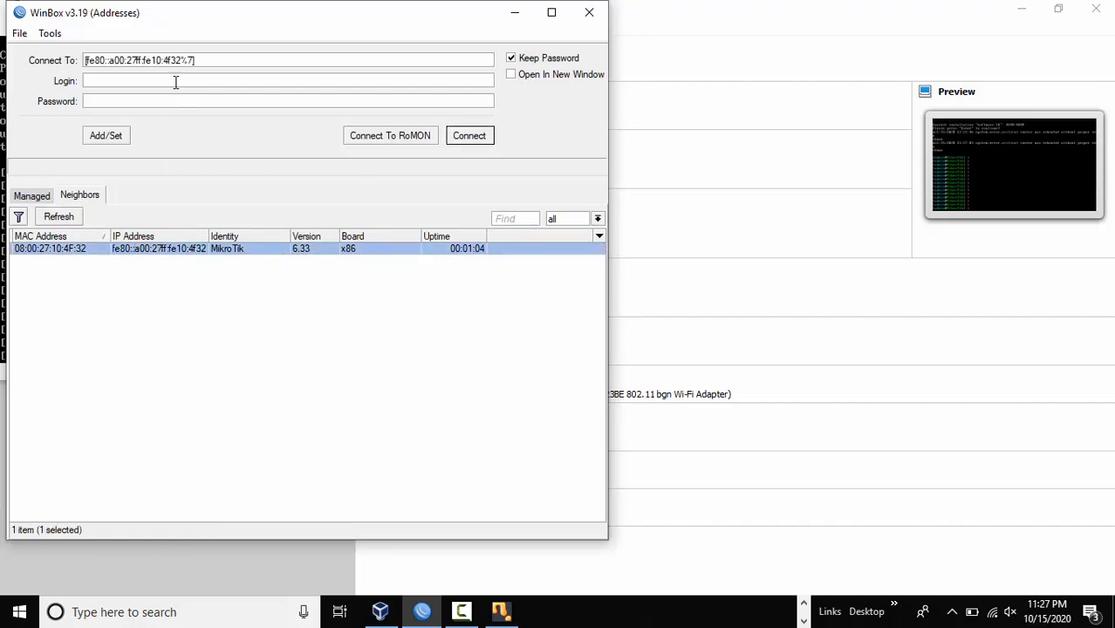
{"action": "type", "text": "admin"}
{"action": "left_click", "coordinate": [472, 142]}
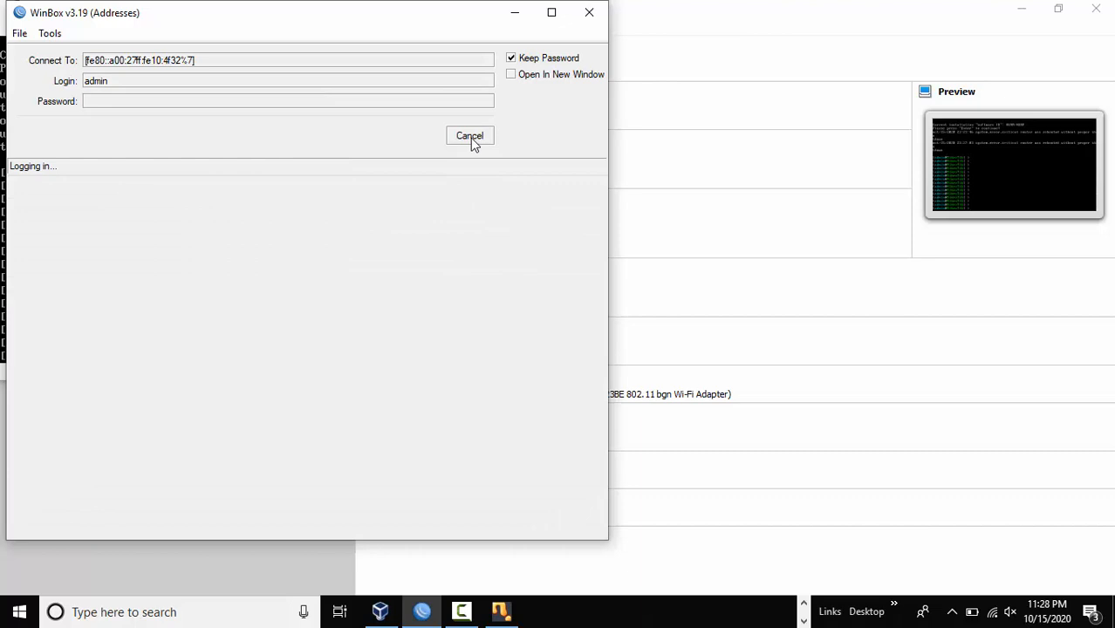